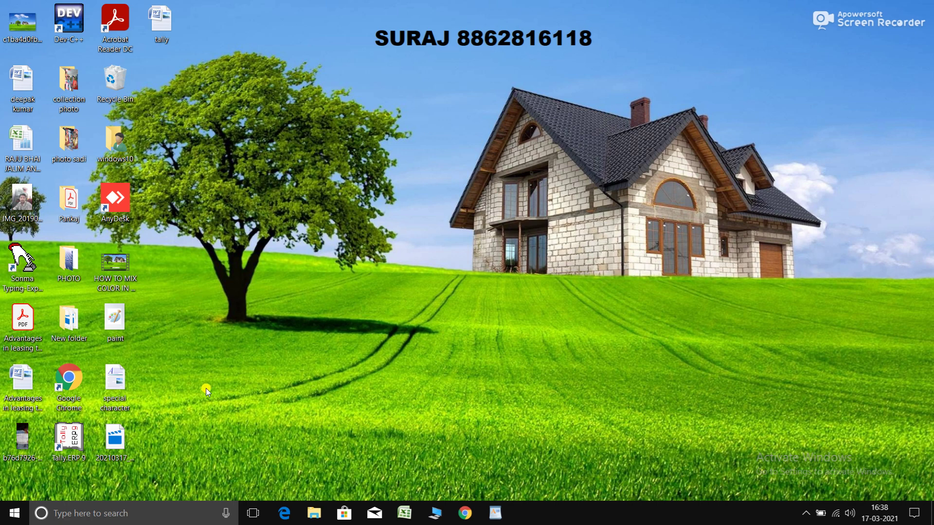
Open Paint and look over its file commands and recent pictures
key("super")
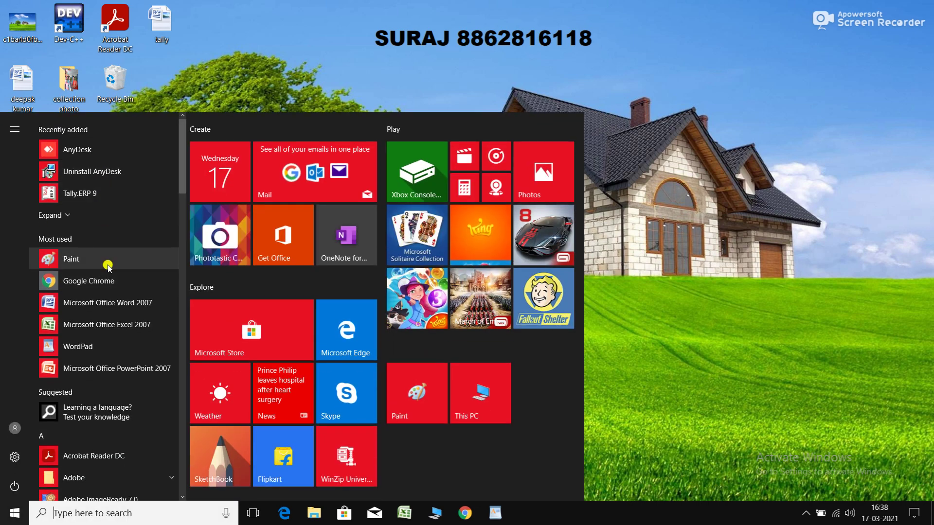
left_click(71, 259)
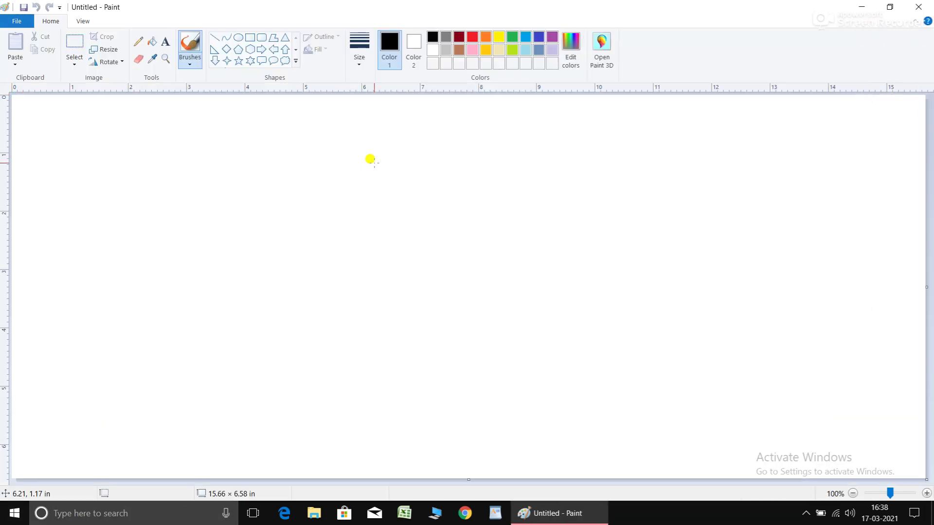
left_click(24, 23)
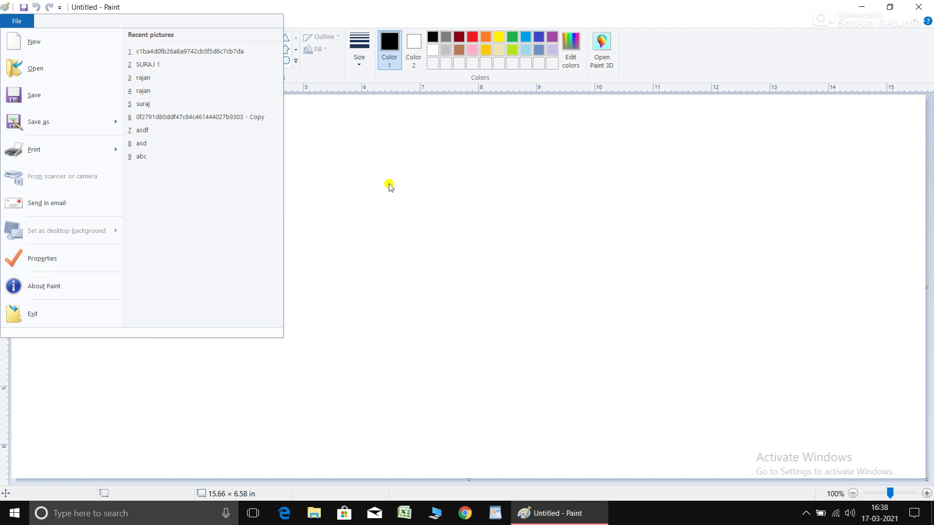
left_click(389, 183)
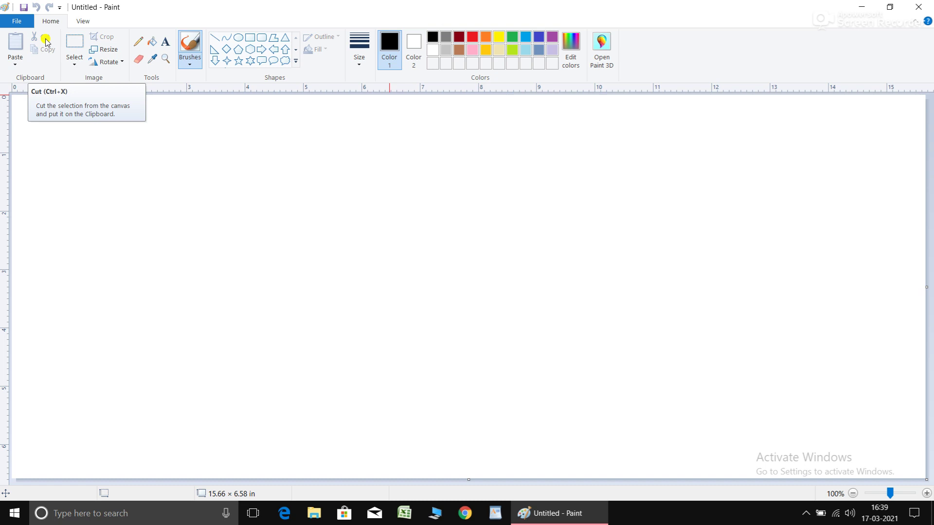
Draw a black five-point star just right of the canvas's centre
left_click(238, 62)
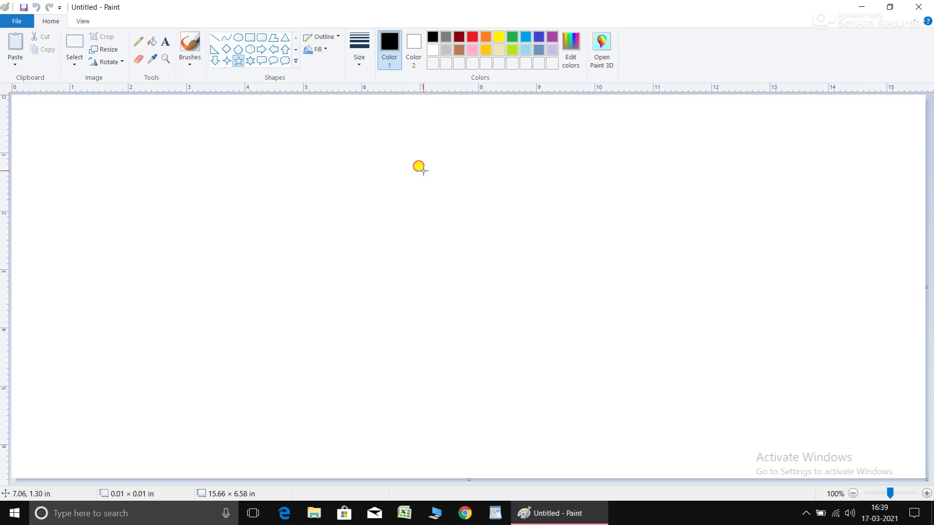
left_click_drag(423, 170, 627, 332)
left_click(630, 200)
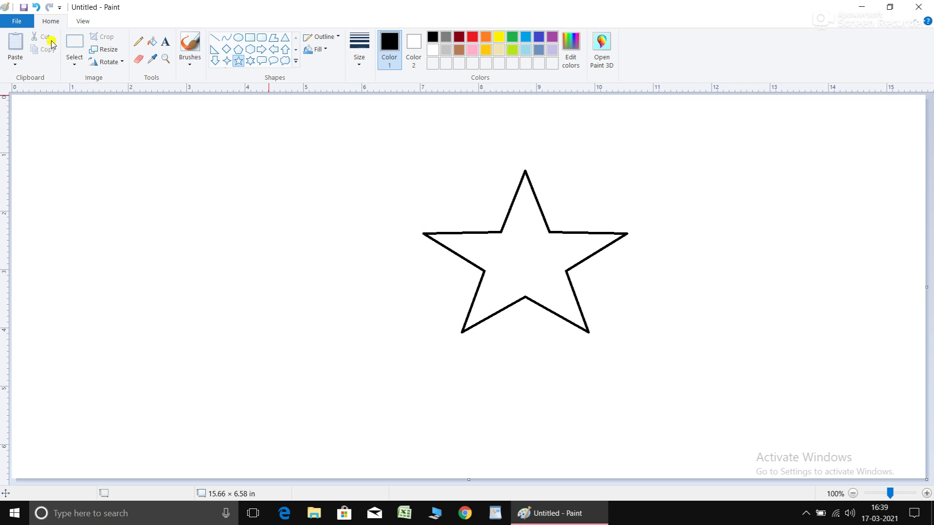
Cut the star with a rectangular selection about 3.90 × 3.37 in, then paste it and move it to the canvas's upper middle
left_click(74, 43)
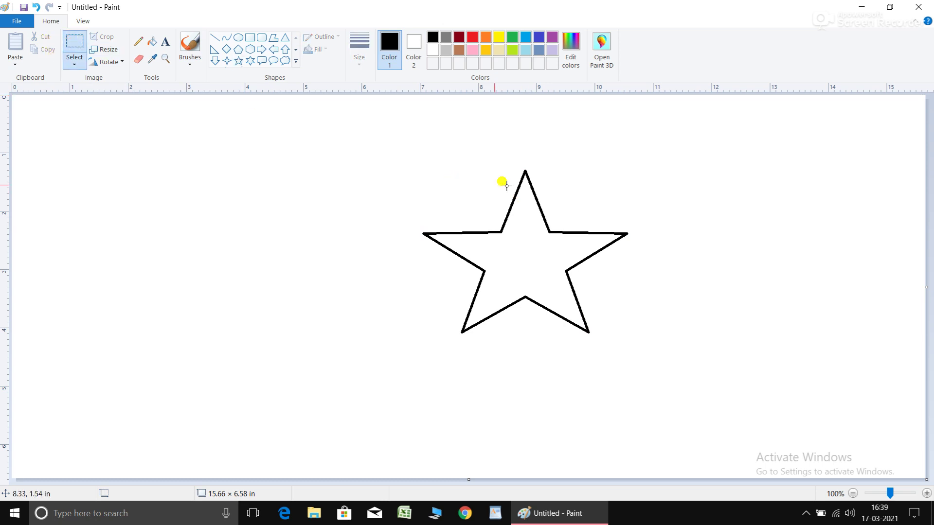
left_click_drag(412, 159, 640, 355)
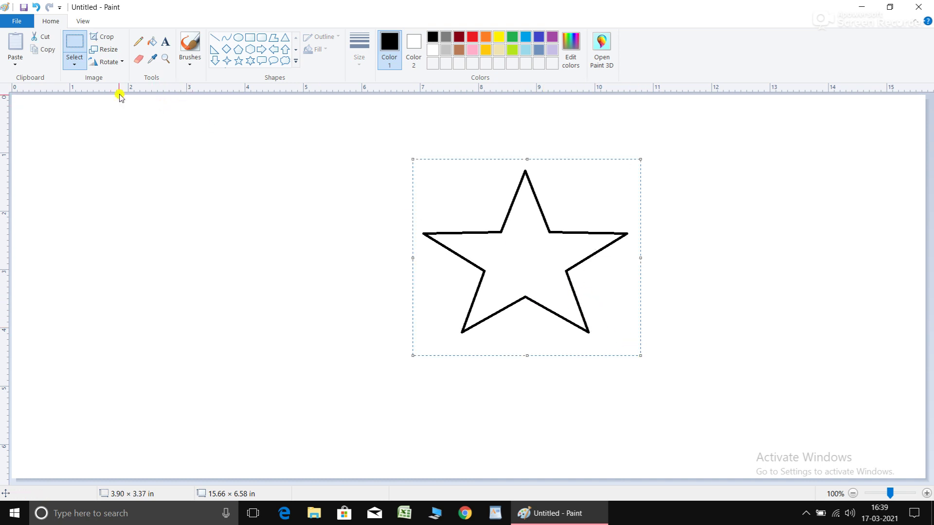
left_click(39, 37)
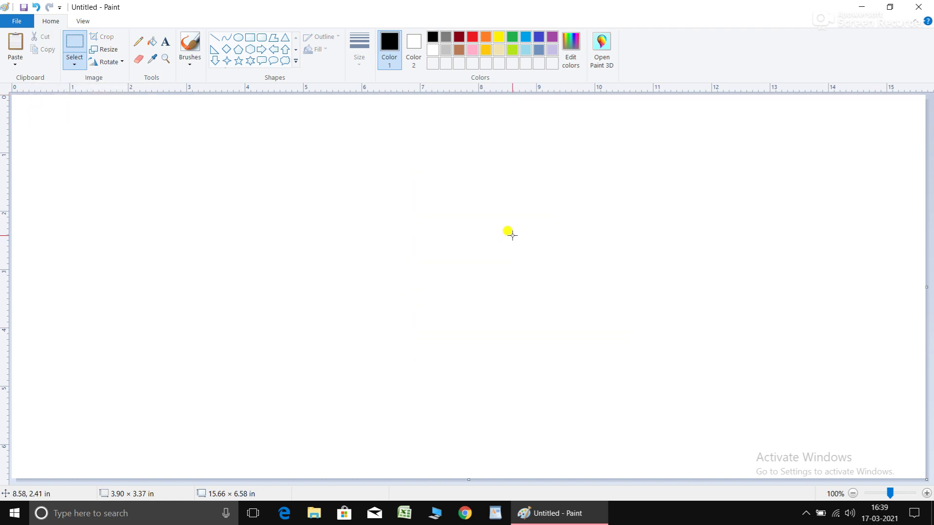
left_click(22, 45)
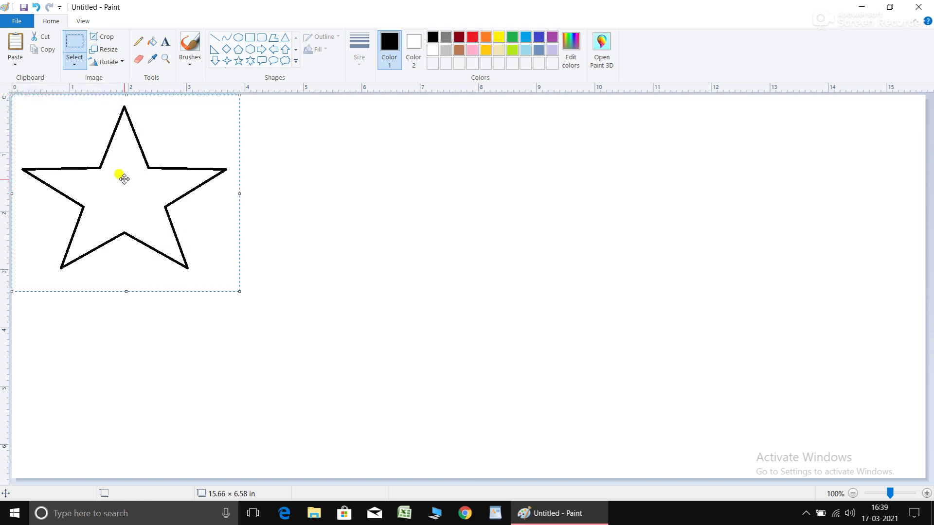
left_click_drag(124, 173, 460, 190)
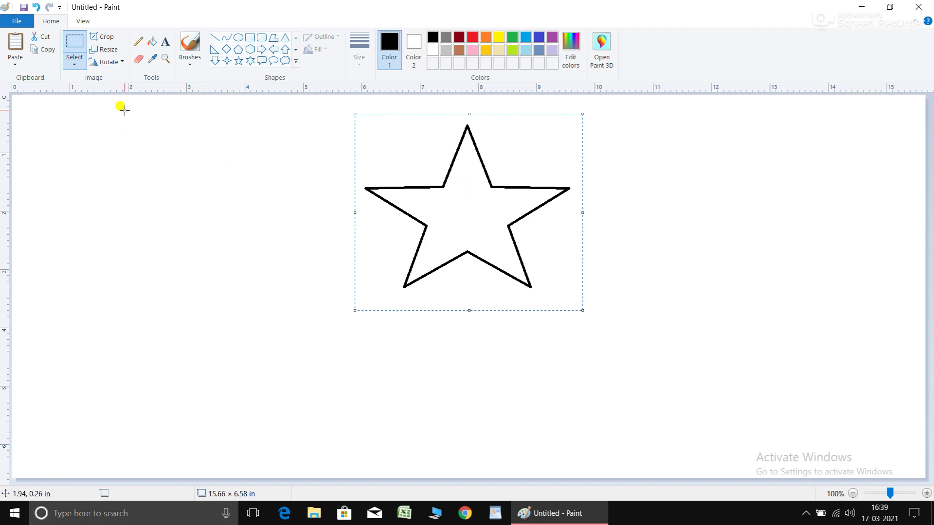
Cut the selected star again, paste it back and place it near the middle of the canvas
left_click(43, 38)
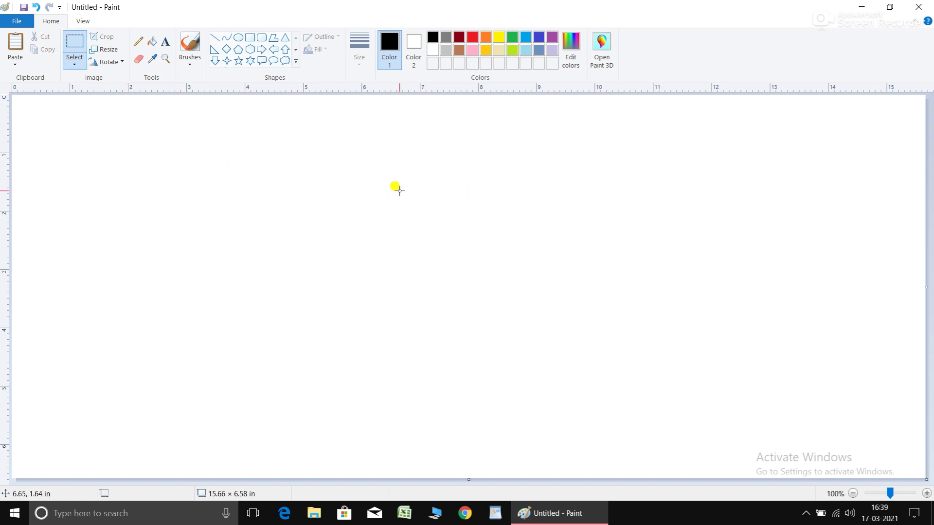
left_click(15, 42)
left_click_drag(117, 167, 453, 199)
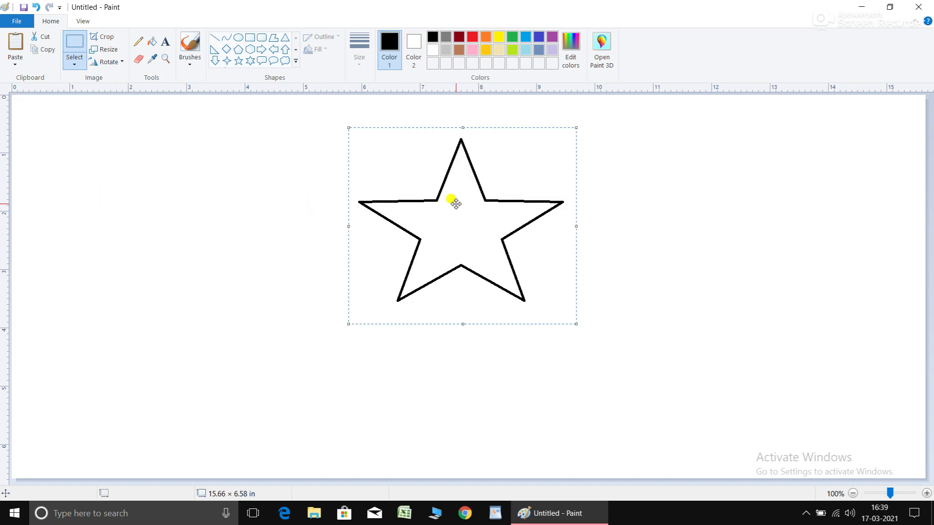
Switch to WordPad, paste the star into the blank document, and close it without saving
left_click(495, 514)
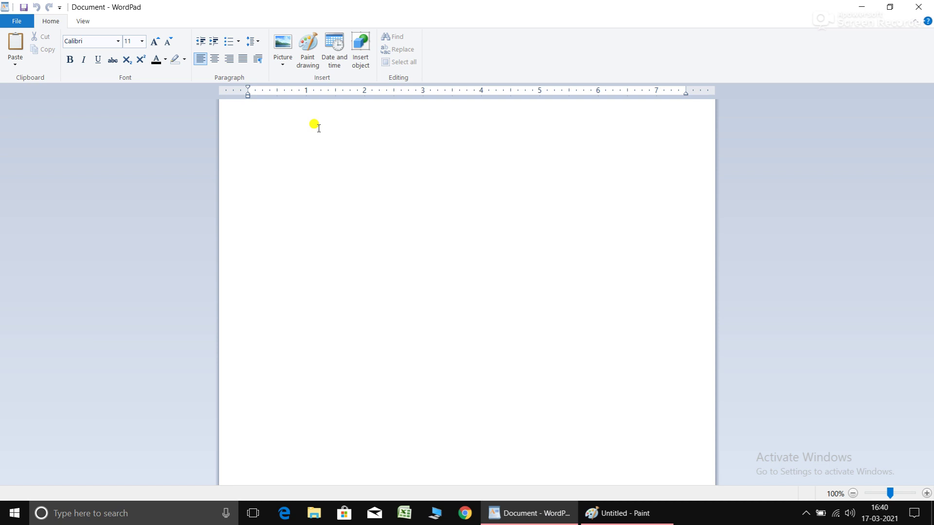
left_click(15, 46)
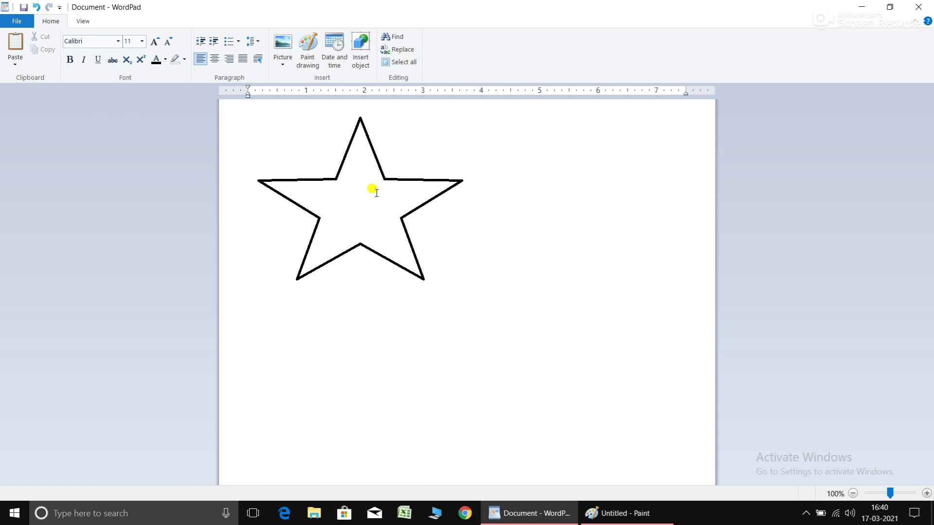
left_click(927, 7)
left_click(495, 259)
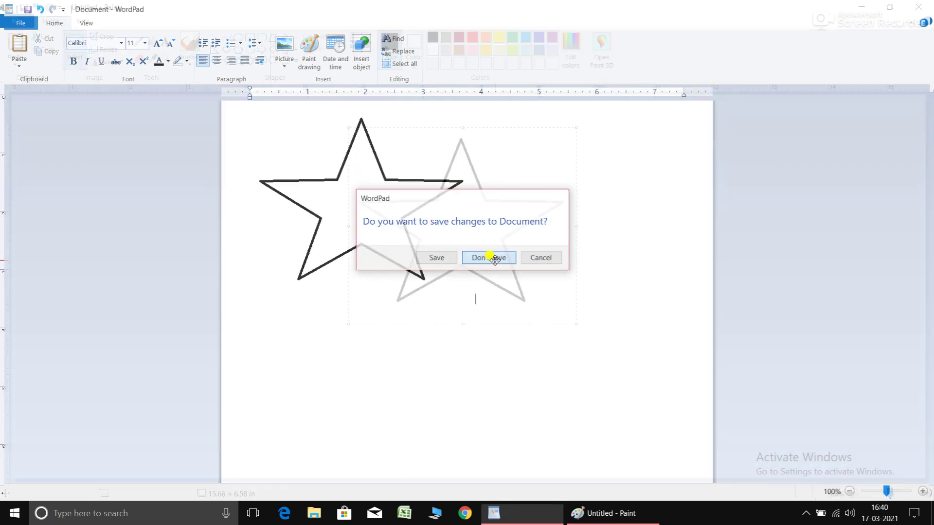
Copy the selected star to the clipboard and reposition the original in the canvas's upper middle
left_click_drag(465, 213, 254, 202)
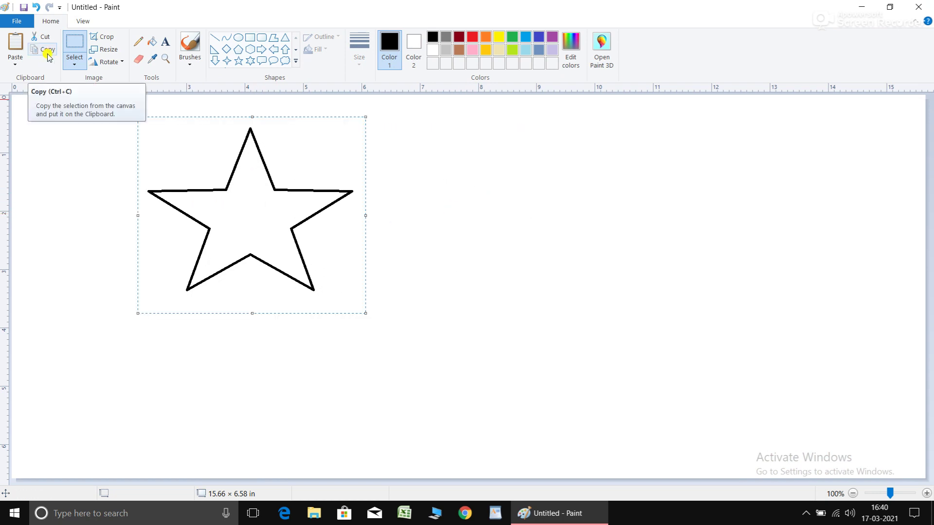
left_click(44, 54)
left_click_drag(229, 199, 462, 188)
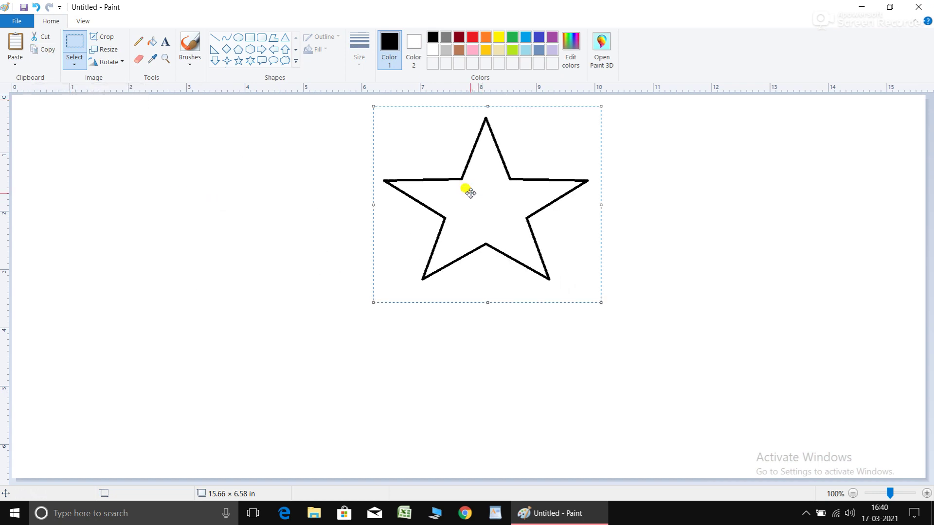
Copy the star and paste a duplicate level with the original, on its right side
left_click(45, 50)
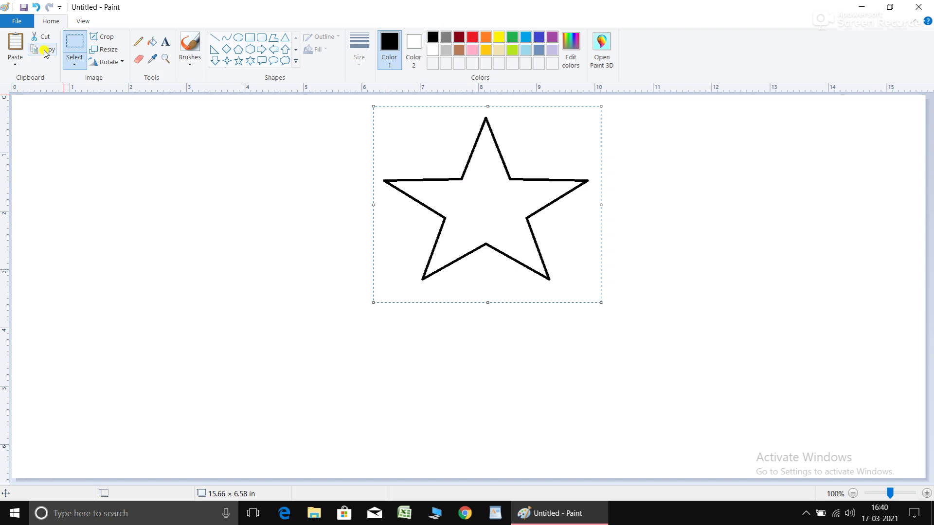
left_click(16, 47)
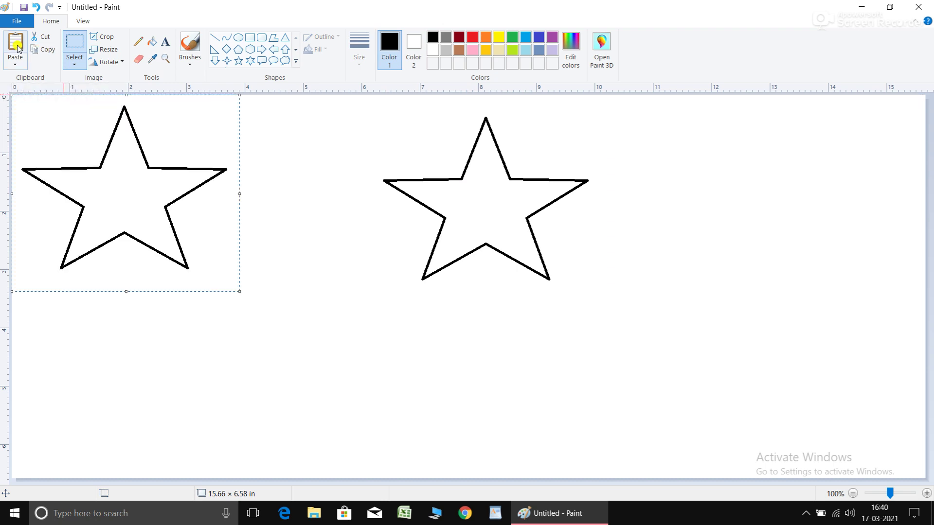
left_click_drag(146, 195, 755, 205)
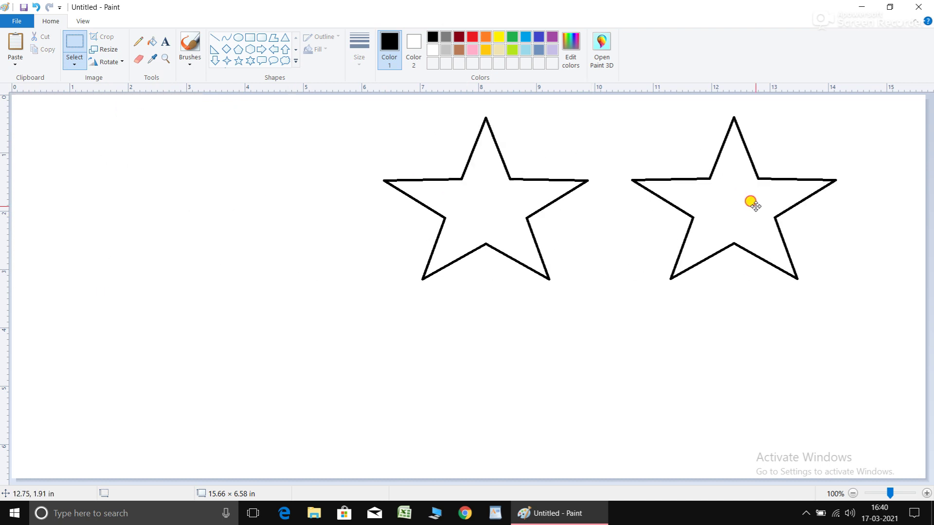
Paste two more stars, one to the left of the original and one below between the first two
left_click(11, 48)
left_click_drag(111, 177, 204, 188)
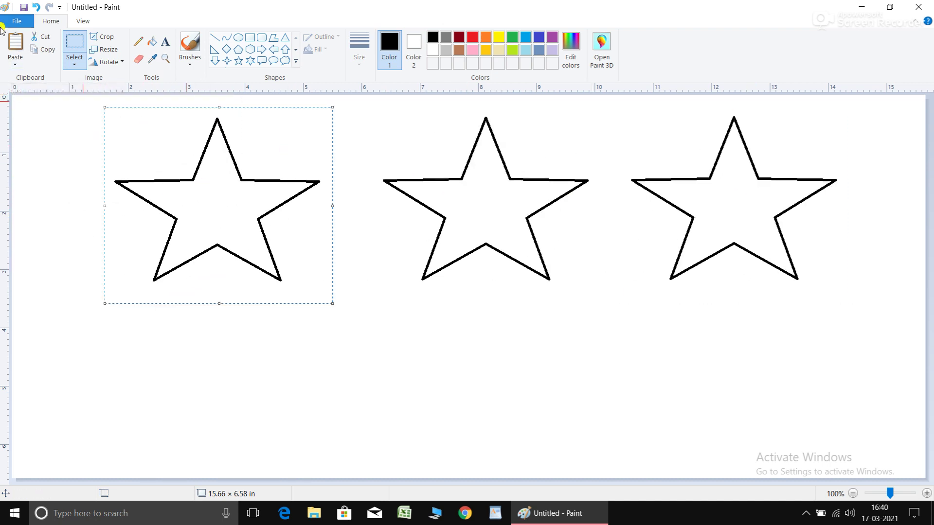
left_click(18, 47)
left_click_drag(104, 177, 333, 382)
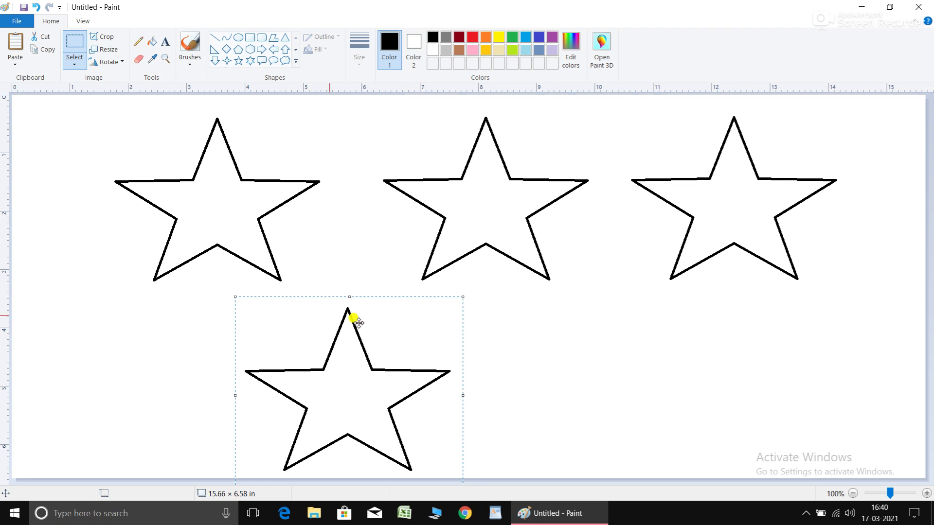
Select everything on the canvas and delete all the stars
left_click(77, 116)
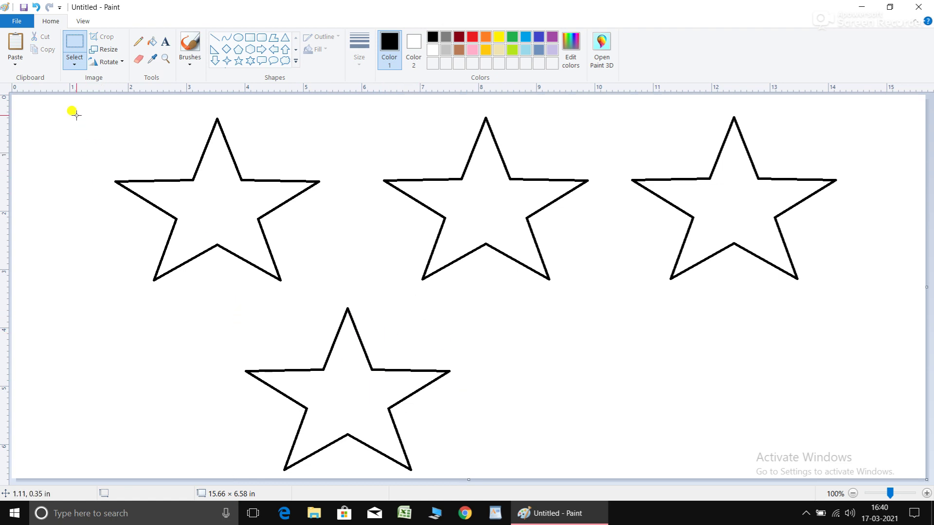
key("ctrl+a")
key("Delete")
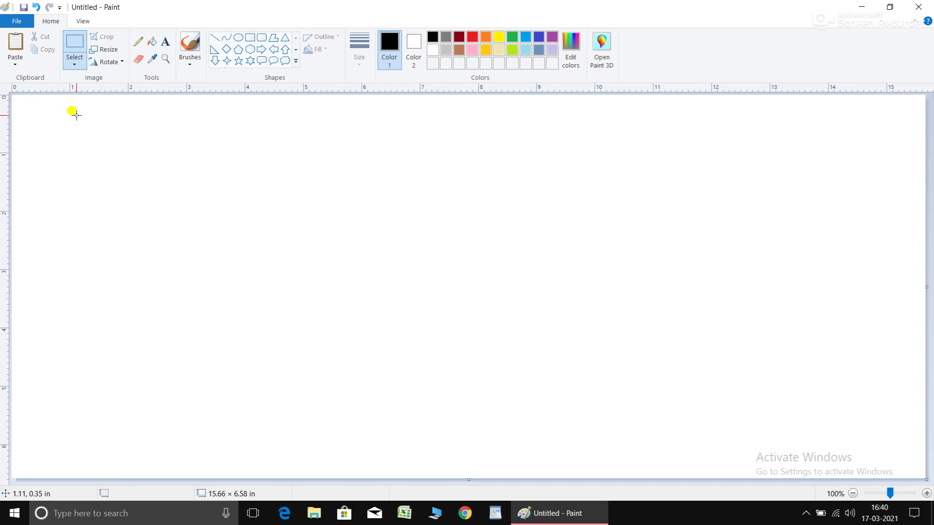
Draw seven thin black freehand lines across the whole canvas with the Pencil
left_click(75, 66)
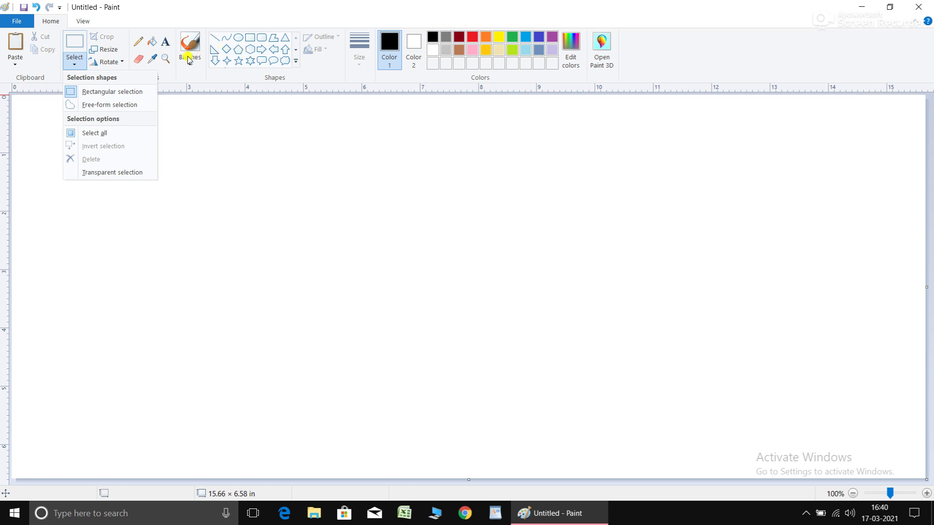
left_click(139, 42)
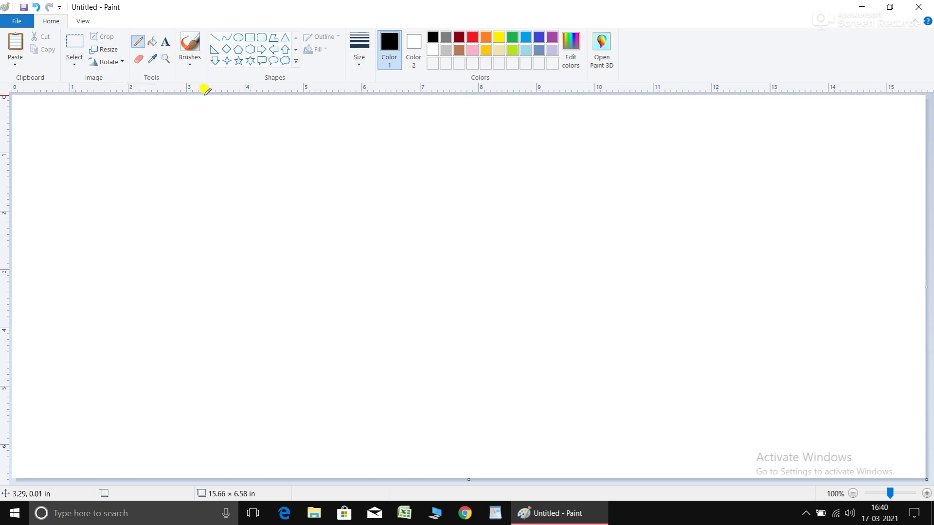
mouse_move(202, 102)
left_mouse_down()
mouse_move(673, 167)
mouse_move(581, 306)
left_mouse_up()
mouse_move(377, 340)
left_mouse_down()
mouse_move(342, 348)
mouse_move(640, 330)
mouse_move(651, 309)
left_mouse_up()
mouse_move(573, 247)
left_mouse_down()
mouse_move(288, 173)
mouse_move(220, 179)
left_mouse_up()
mouse_move(781, 182)
left_mouse_down()
mouse_move(827, 408)
mouse_move(793, 421)
left_mouse_up()
mouse_move(27, 142)
left_mouse_down()
mouse_move(272, 276)
mouse_move(386, 325)
left_mouse_up()
mouse_move(466, 193)
left_mouse_down()
mouse_move(483, 209)
mouse_move(705, 293)
left_mouse_up()
mouse_move(875, 95)
left_mouse_down()
mouse_move(844, 376)
mouse_move(818, 417)
left_mouse_up()
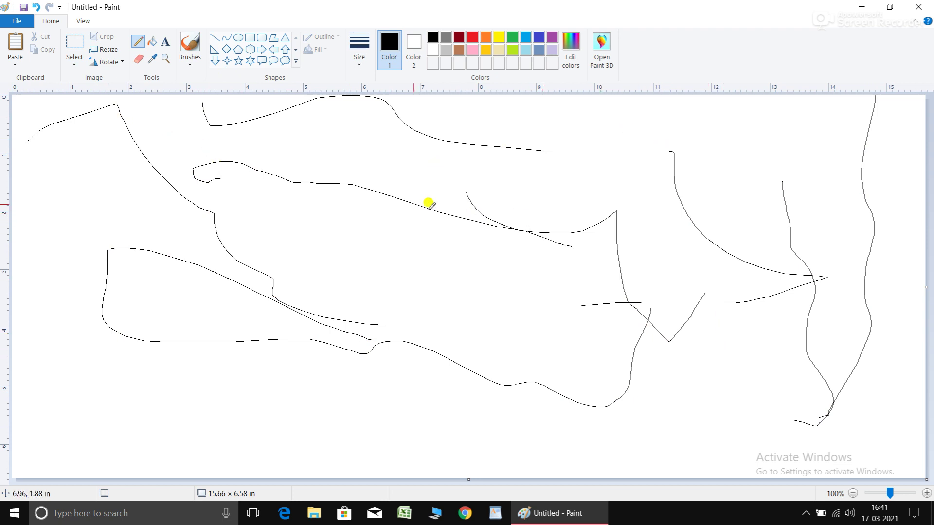
Select all of the drawing and delete it with the On-Screen Keyboard, placed over the lower part of the canvas
left_click(78, 65)
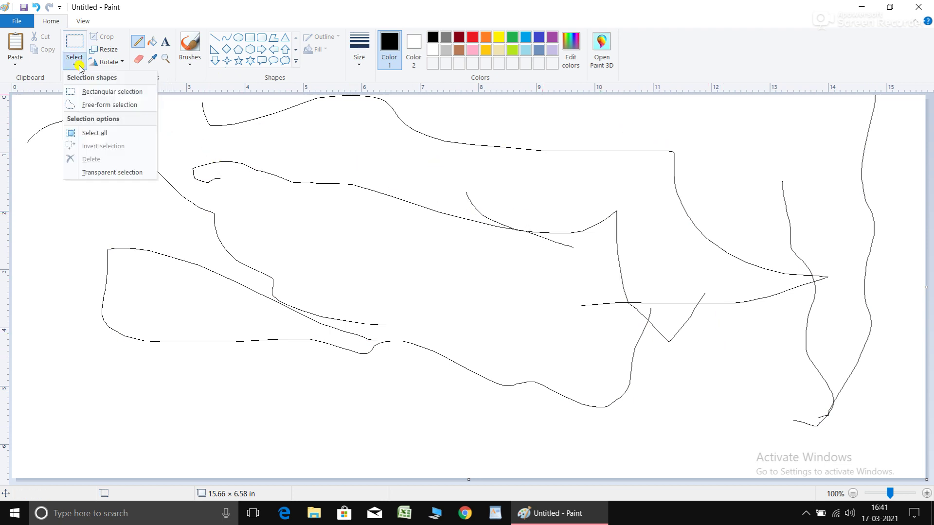
left_click(96, 136)
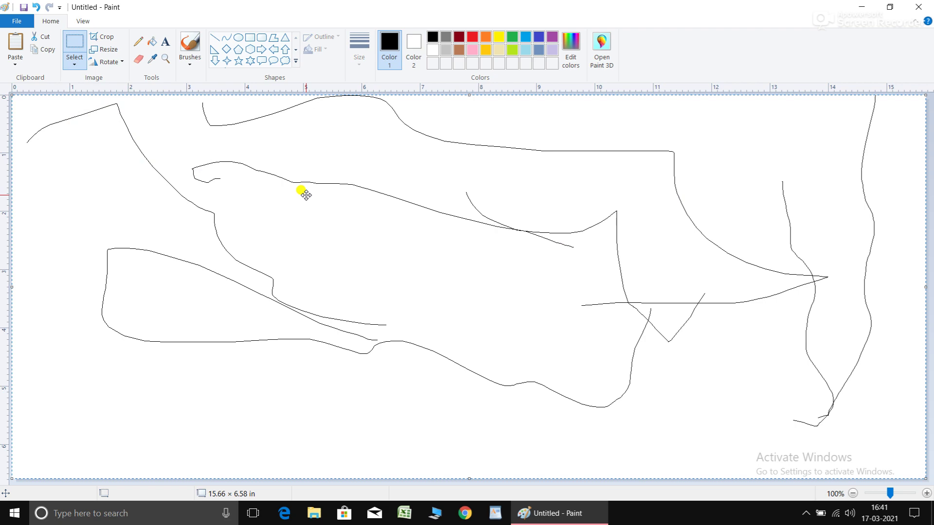
key("super")
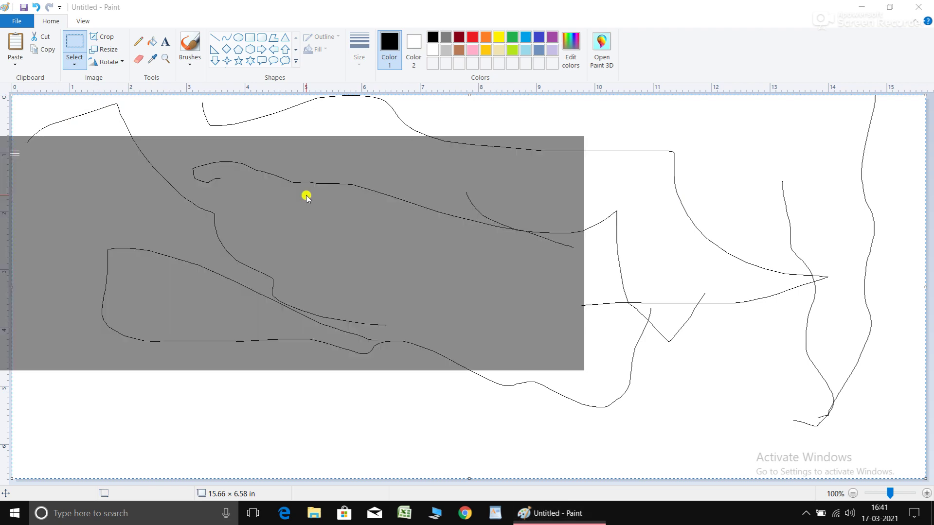
type("on")
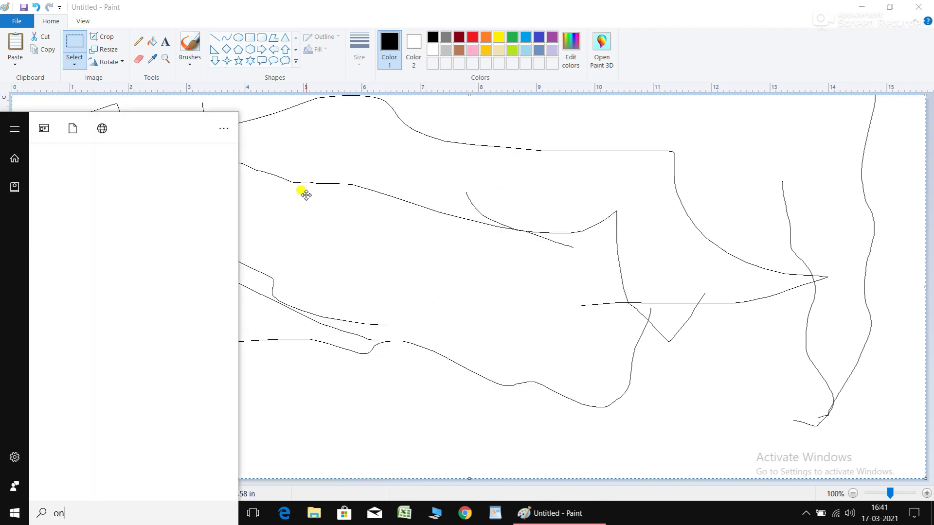
left_click(119, 182)
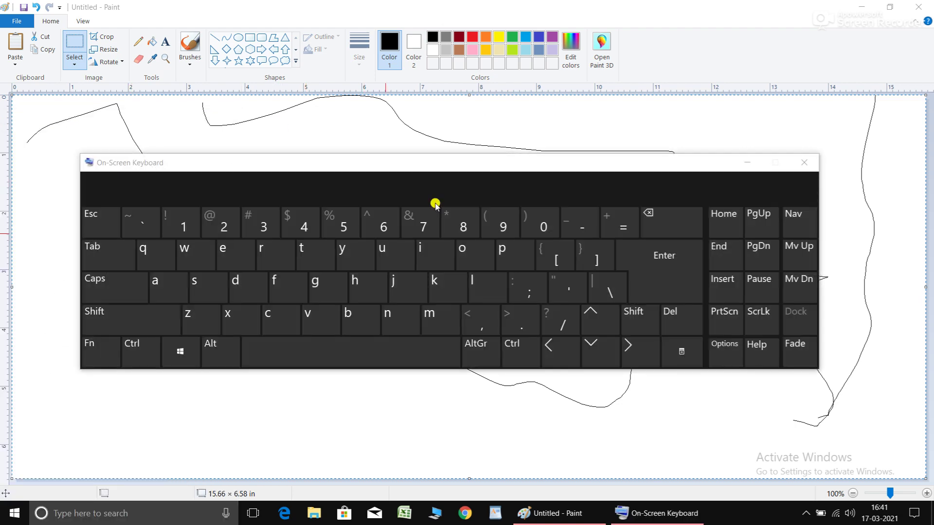
left_click_drag(437, 171, 415, 278)
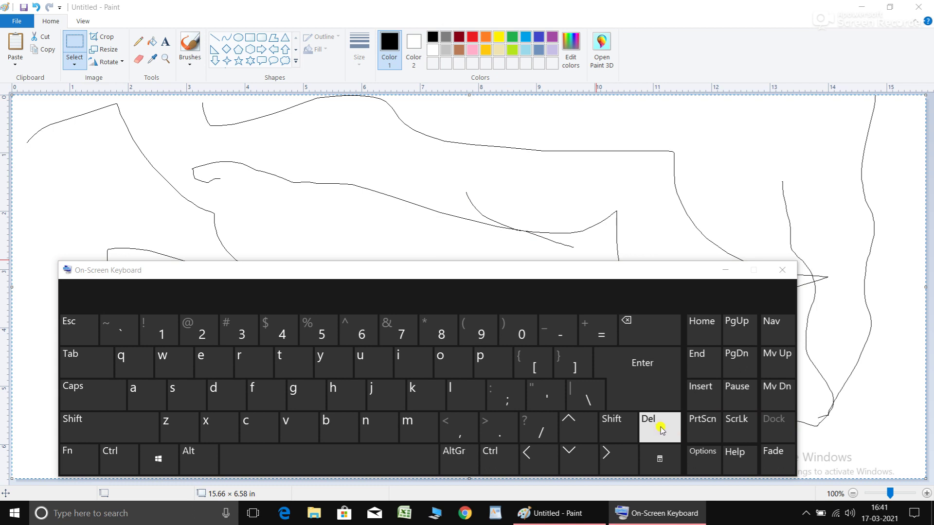
left_click(620, 158)
left_click(671, 427)
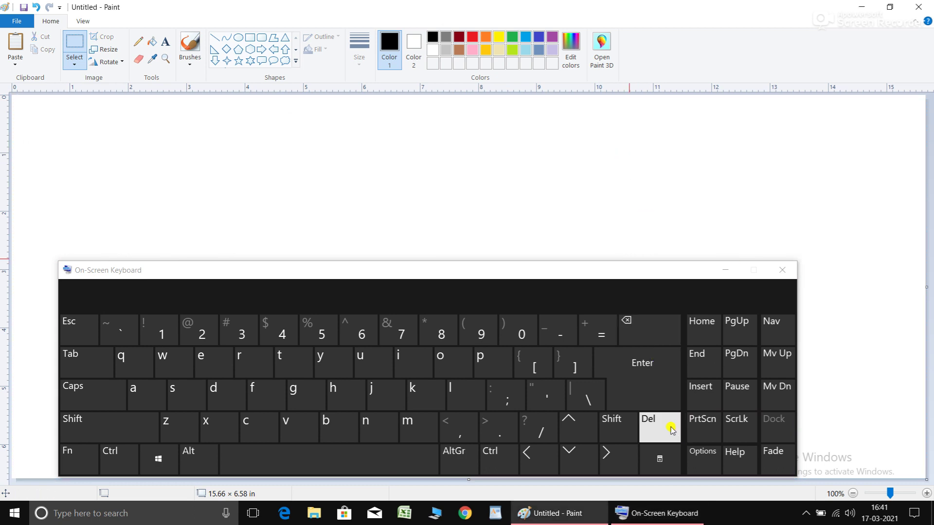
Minimize the On-Screen Keyboard and draw six black six-pointed stars in two rows of three, about 1.5 to 2.5 in wide
left_click(726, 271)
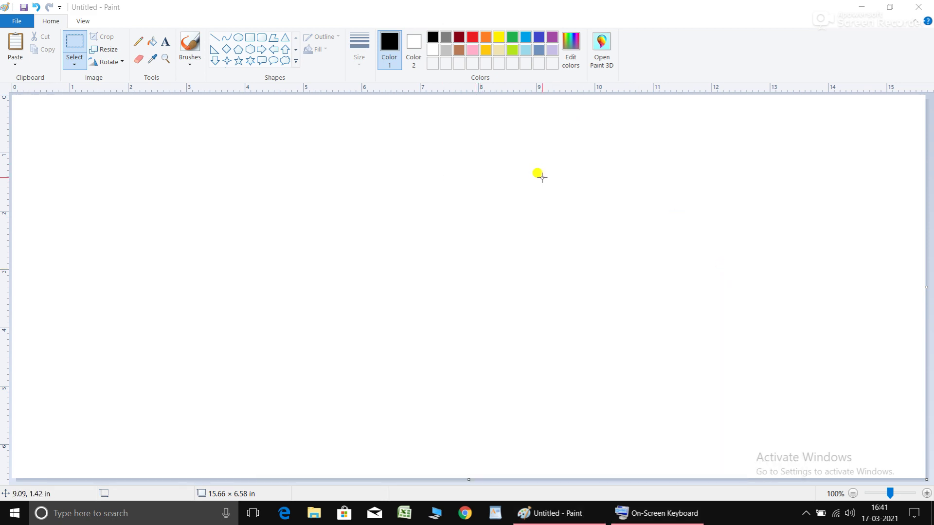
left_click(76, 62)
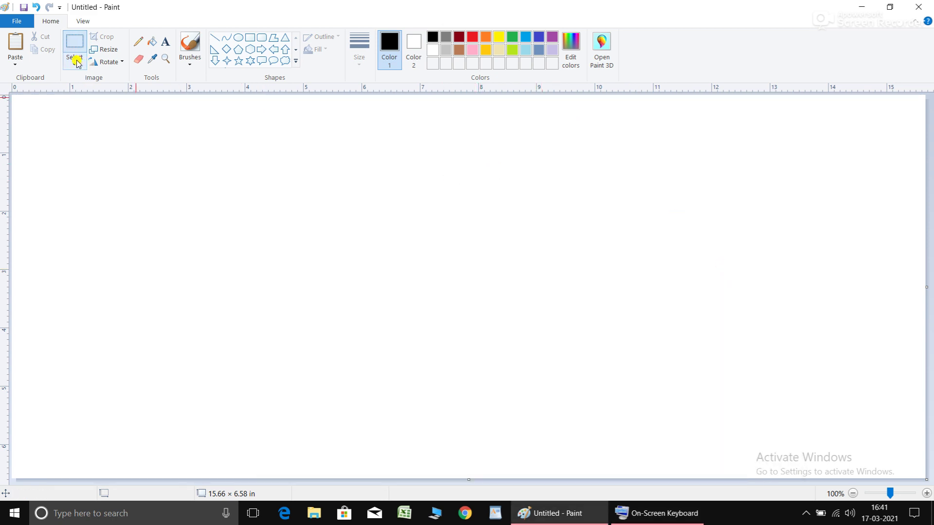
left_click(76, 62)
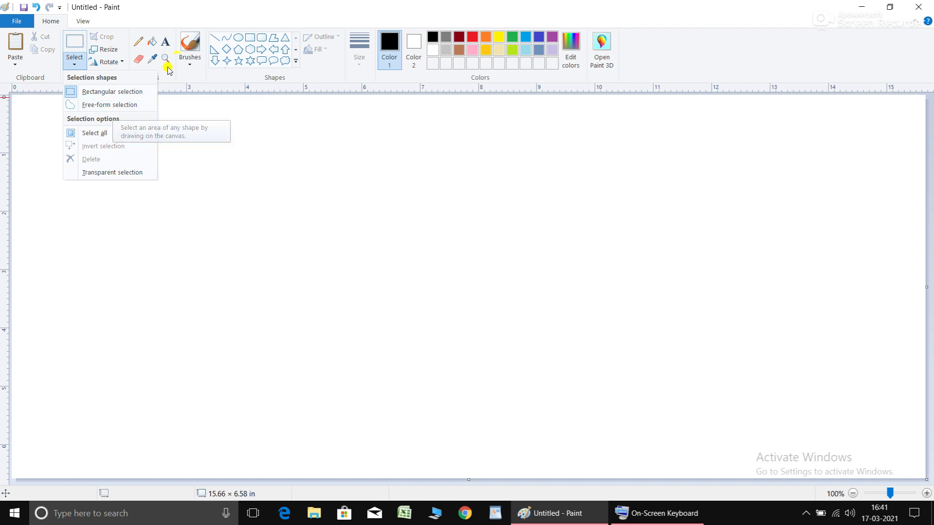
left_click_drag(267, 158, 367, 268)
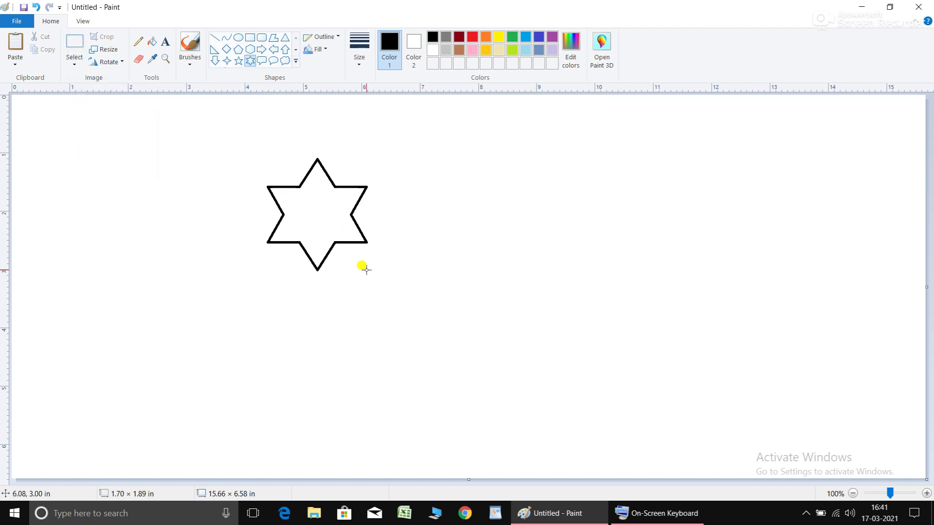
mouse_move(469, 164)
left_mouse_down()
mouse_move(513, 243)
mouse_move(562, 273)
left_mouse_up()
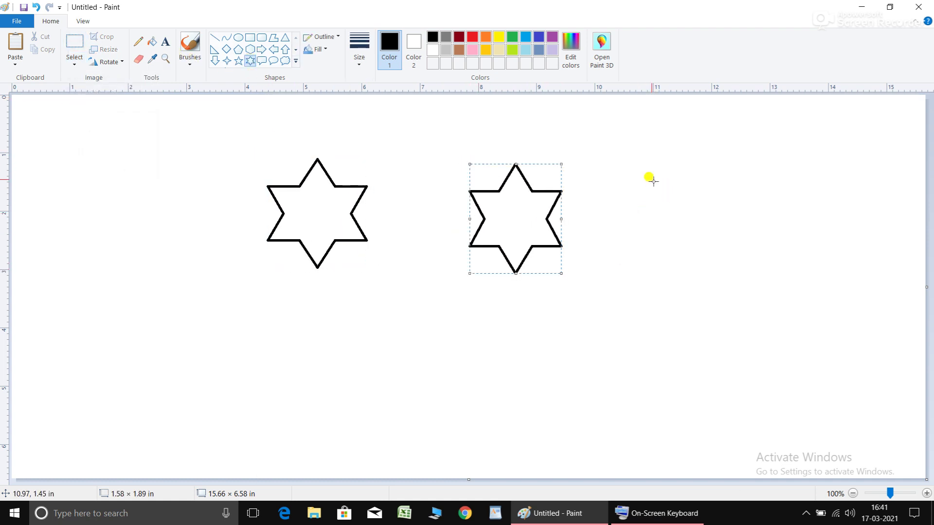
left_click_drag(659, 167, 752, 276)
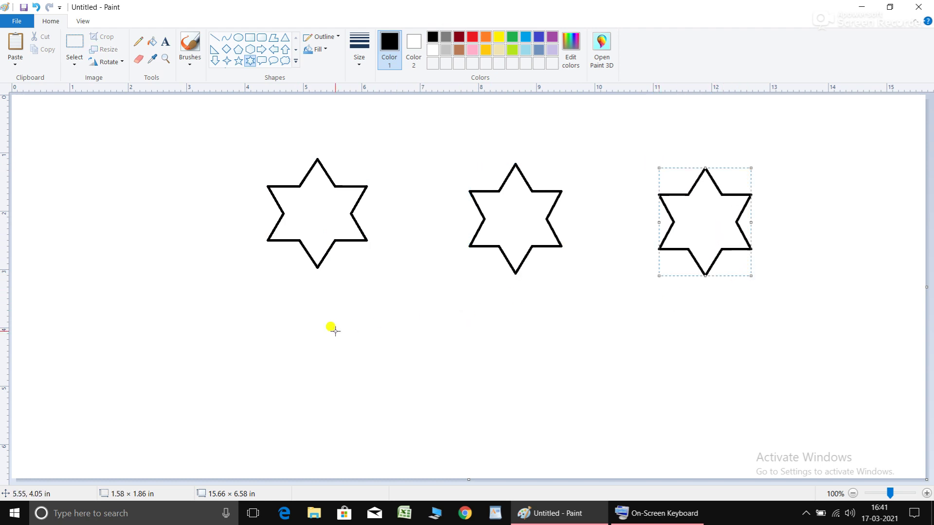
left_click_drag(399, 315, 484, 396)
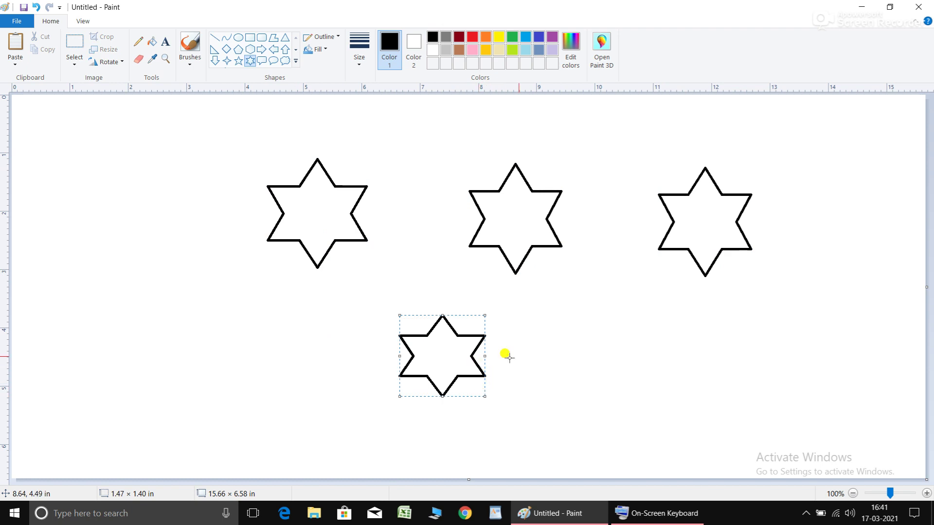
left_click_drag(593, 305, 714, 426)
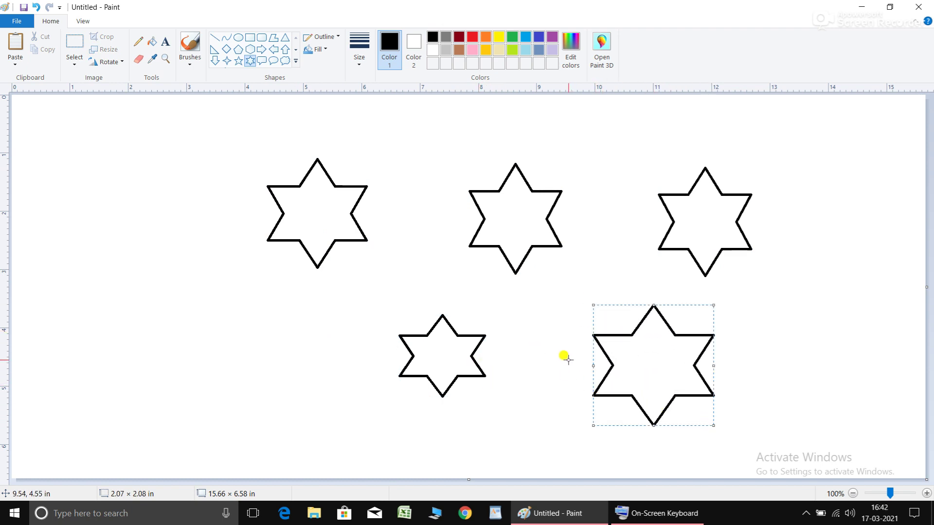
left_click_drag(222, 317, 366, 431)
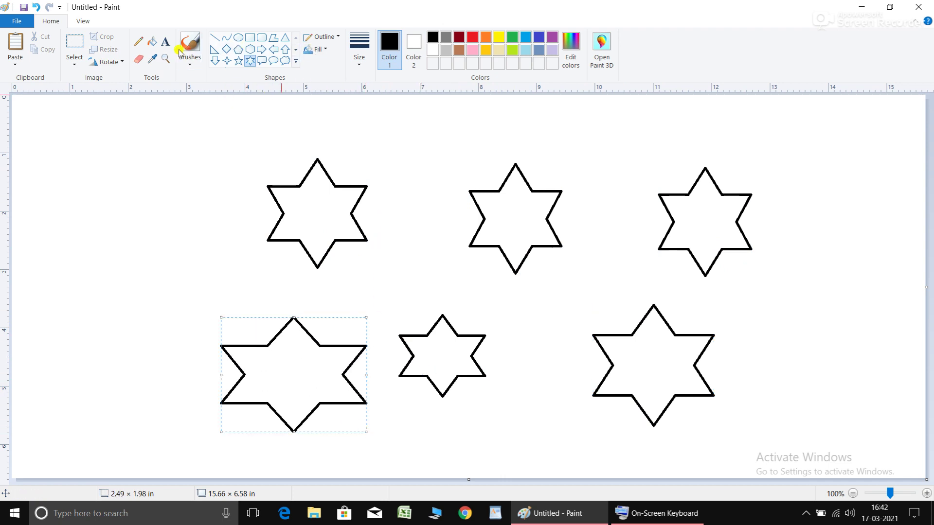
Handwrite 1 inside the upper-left star and 2 inside the lower middle star with the Pencil
left_click(137, 44)
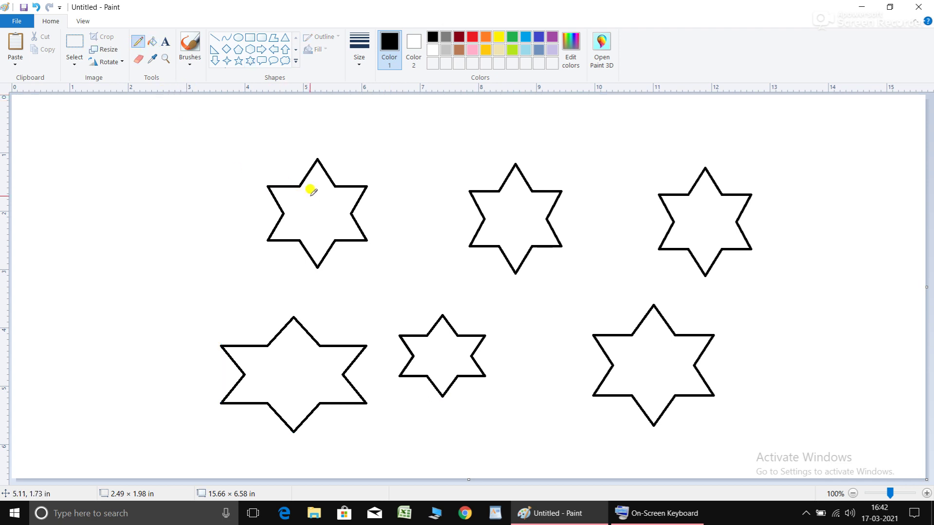
left_click_drag(311, 196, 317, 227)
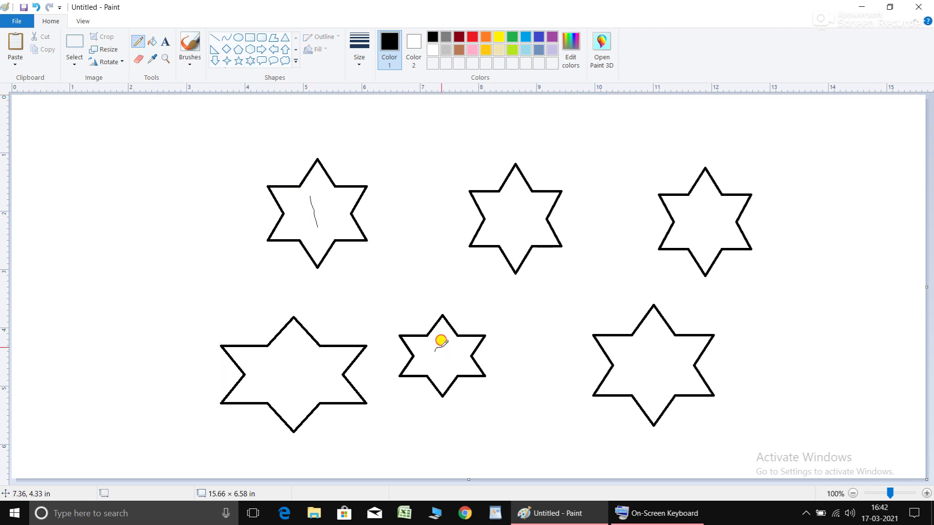
mouse_move(439, 347)
left_mouse_down()
mouse_move(443, 360)
mouse_move(459, 357)
left_mouse_up()
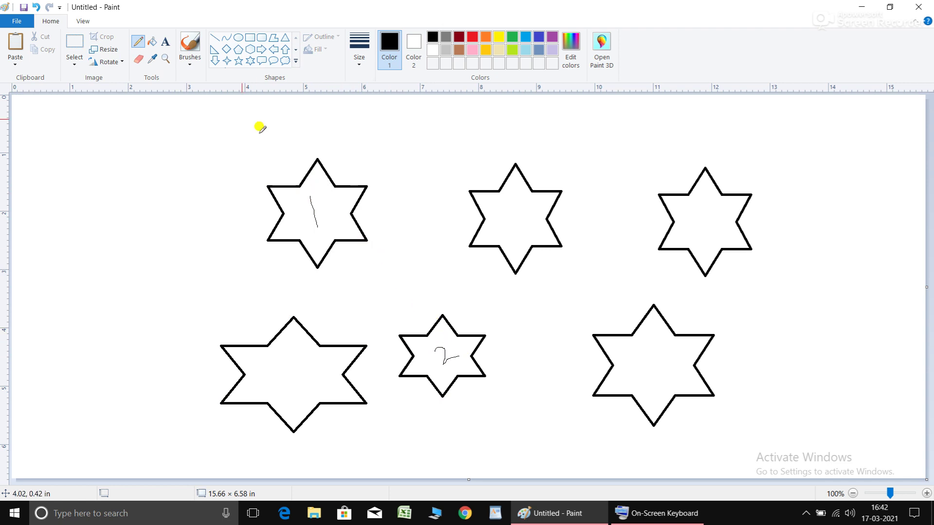
left_click(81, 65)
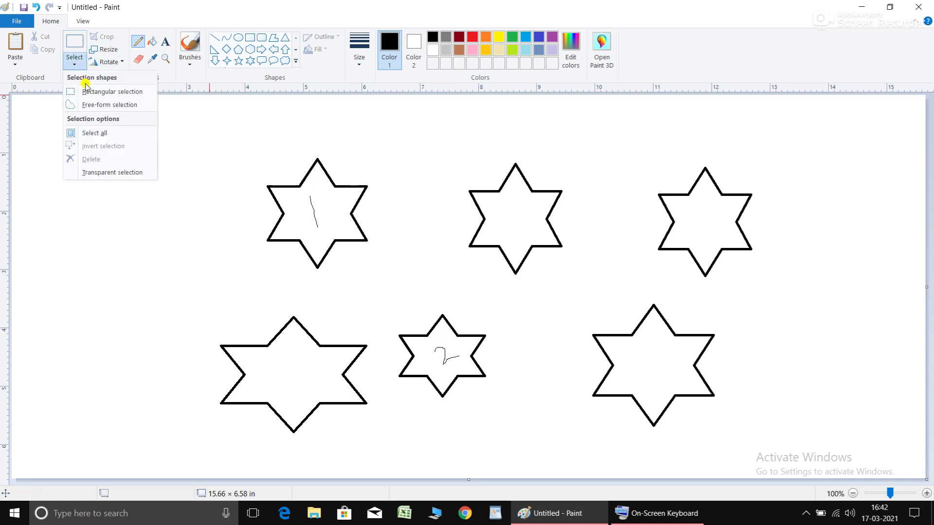
left_click(97, 134)
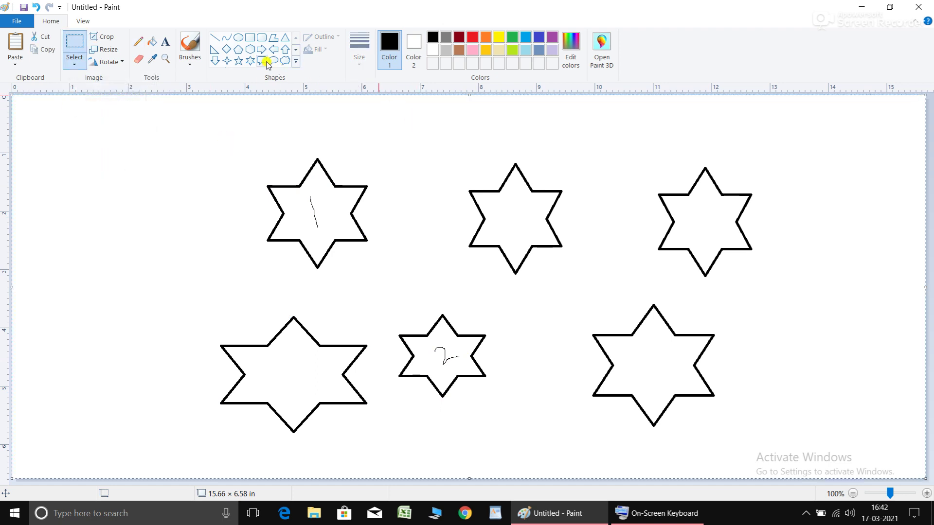
left_click(250, 49)
Try to enclose both numbered stars in a rectangular selection of about 4.28 × 4.36 in, and clear the selection
left_click(76, 62)
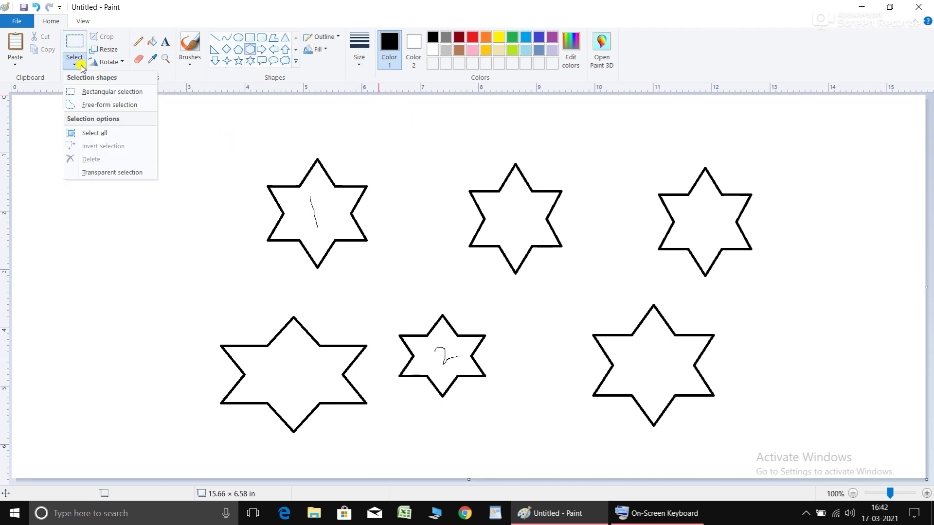
left_click(92, 94)
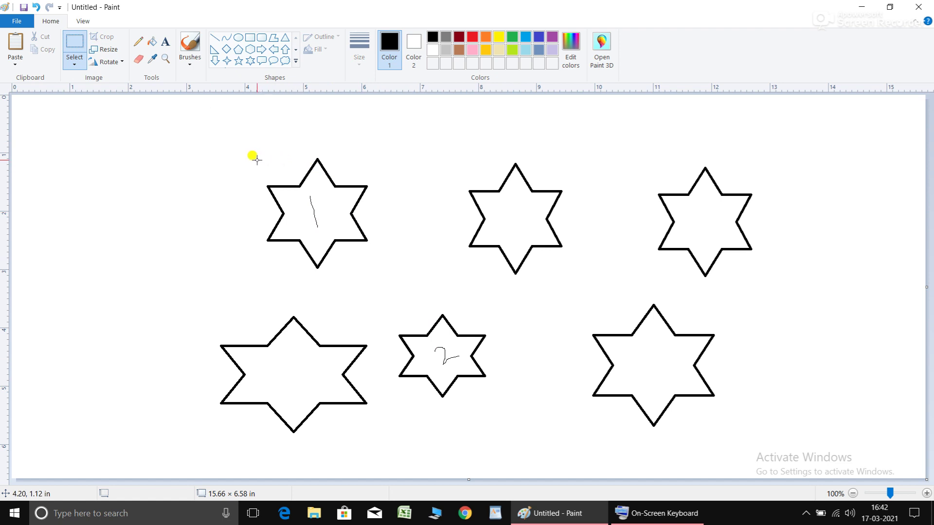
left_click_drag(250, 148, 498, 402)
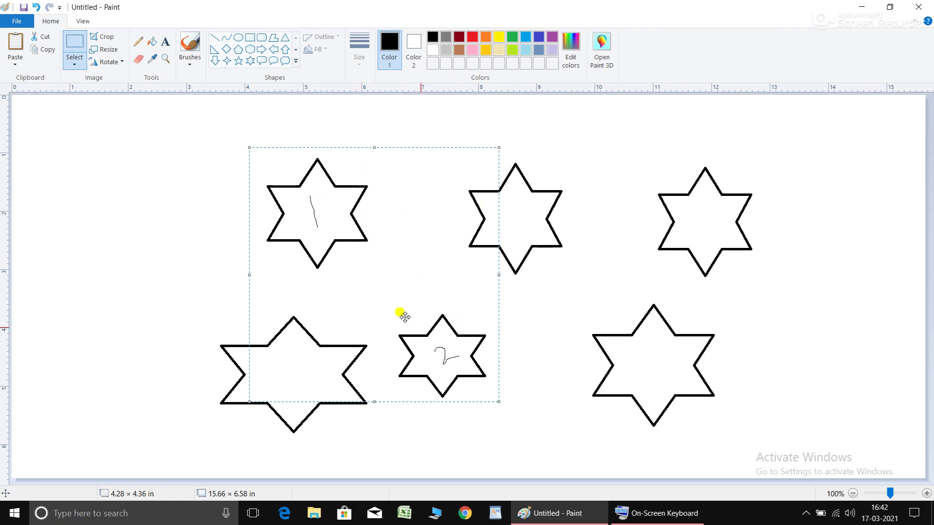
left_click(184, 172)
Outline only the stars numbered 1 and 2 with a free-form selection and delete them using the On-Screen Keyboard
left_click(86, 65)
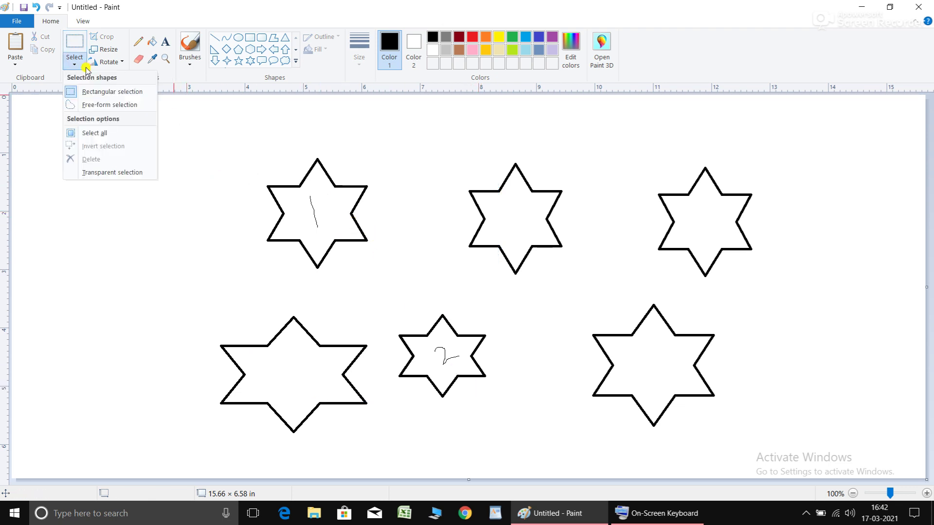
left_click(104, 107)
left_click(77, 62)
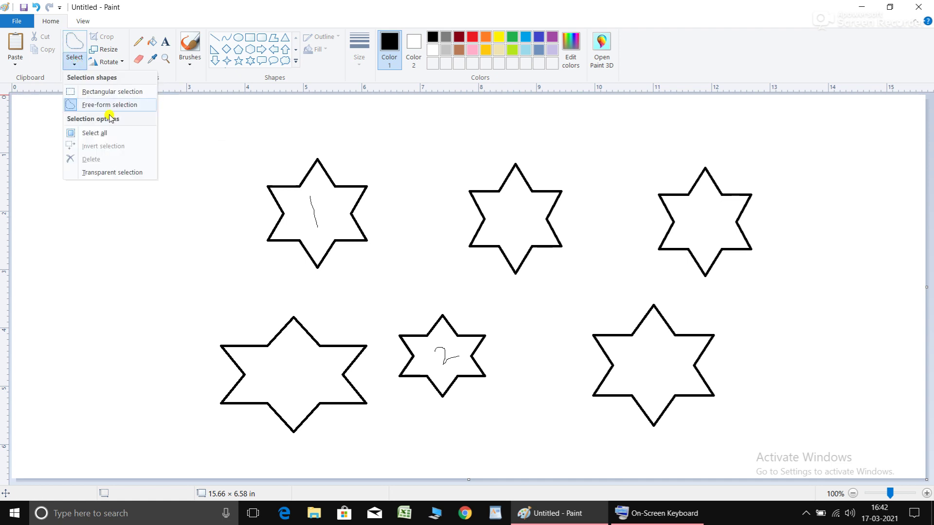
left_click(108, 106)
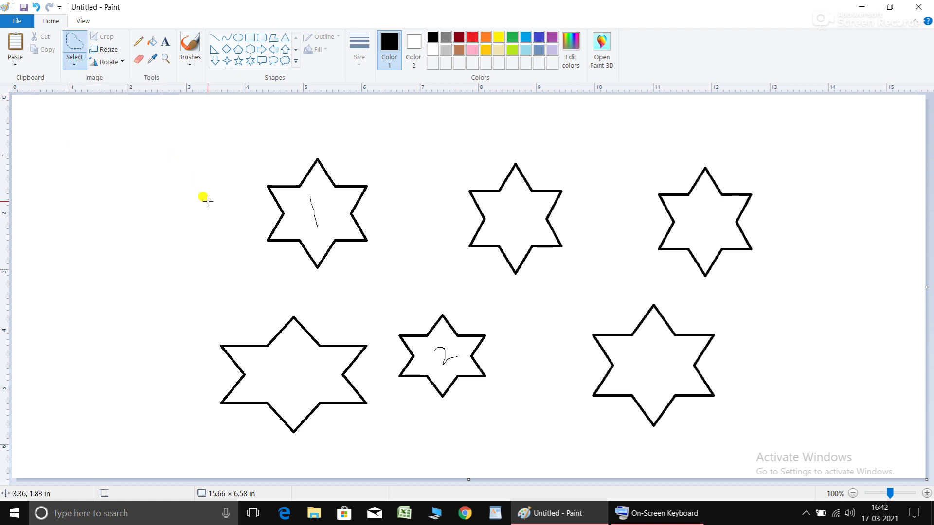
mouse_move(213, 209)
left_mouse_down()
mouse_move(246, 263)
mouse_move(344, 294)
mouse_move(398, 389)
mouse_move(435, 406)
mouse_move(462, 411)
mouse_move(553, 361)
mouse_move(550, 307)
mouse_move(448, 237)
mouse_move(419, 179)
mouse_move(376, 139)
mouse_move(276, 129)
mouse_move(246, 149)
mouse_move(210, 206)
left_mouse_up()
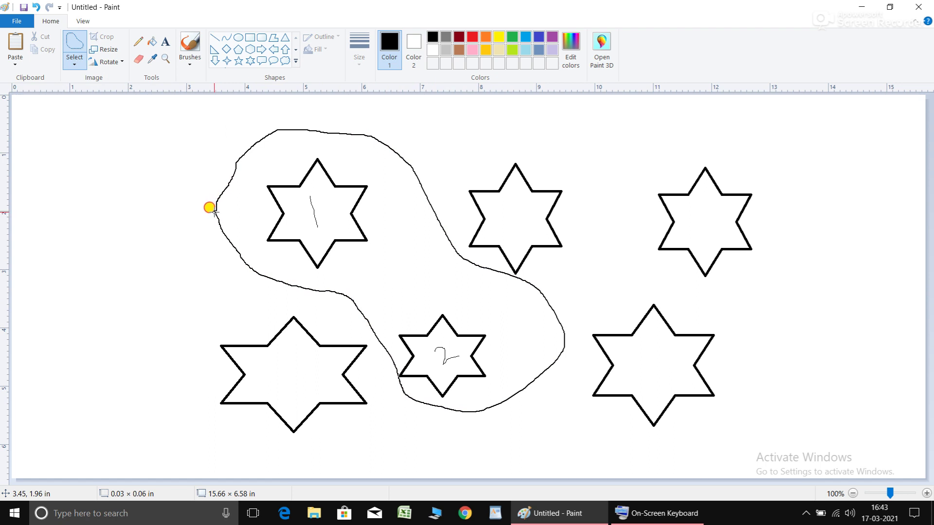
left_click_drag(210, 208, 210, 209)
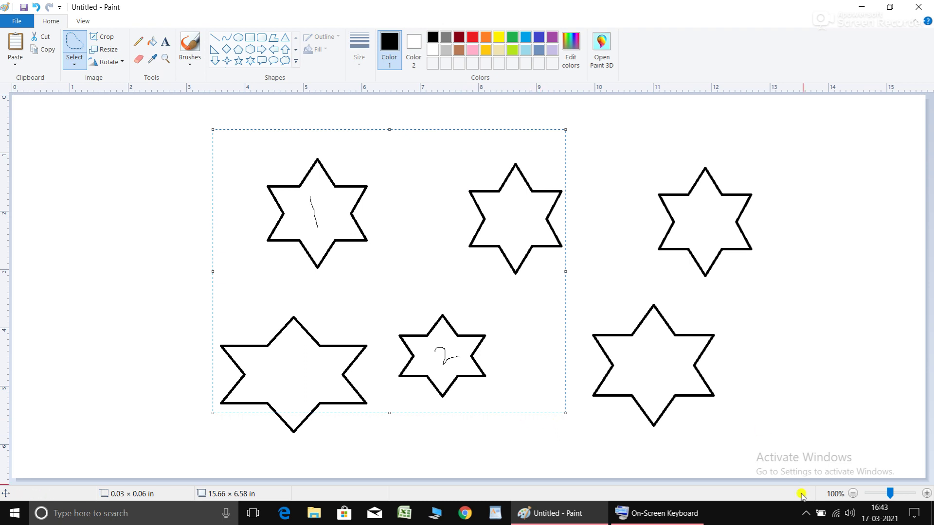
left_click(700, 514)
mouse_move(598, 287)
left_mouse_down()
mouse_move(636, 375)
mouse_move(594, 391)
left_mouse_up()
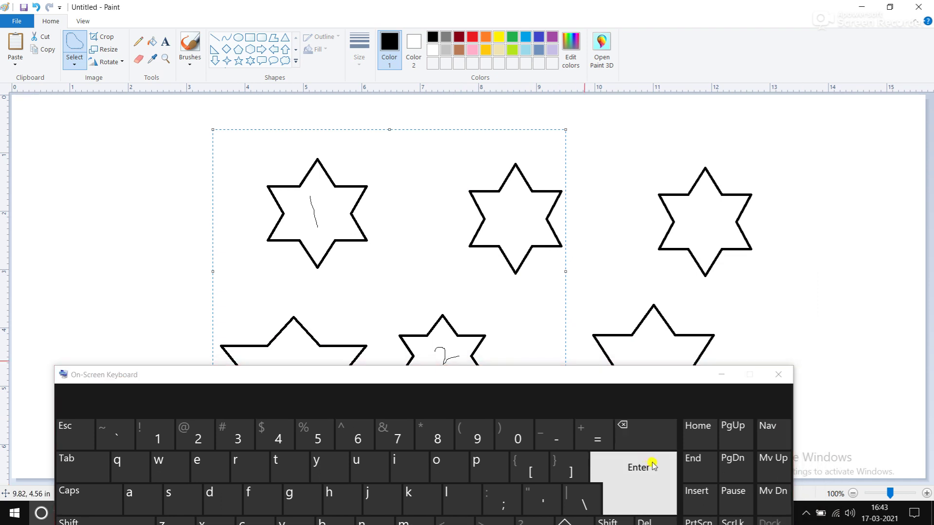
left_click_drag(666, 376, 671, 361)
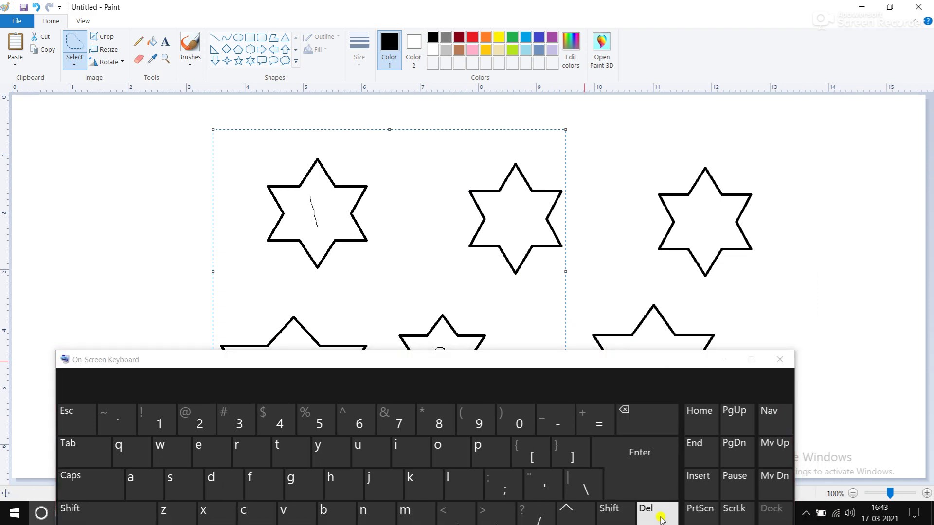
left_click(661, 515)
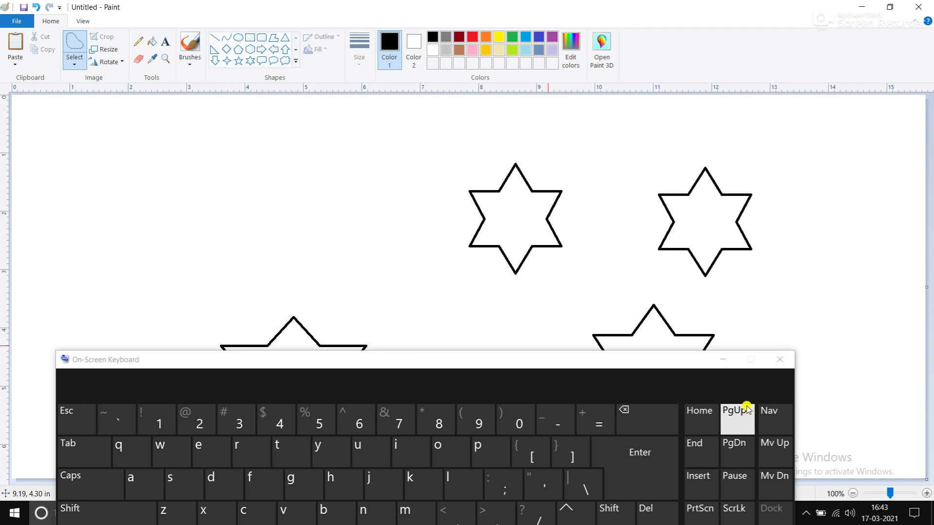
Minimize the On-Screen Keyboard and undo the deletion of the two numbered stars
left_click(723, 360)
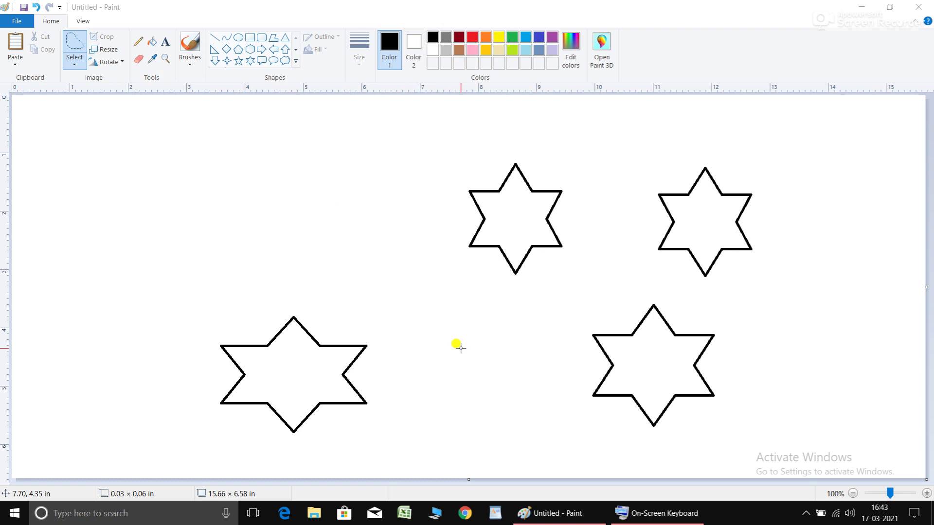
left_click(458, 347)
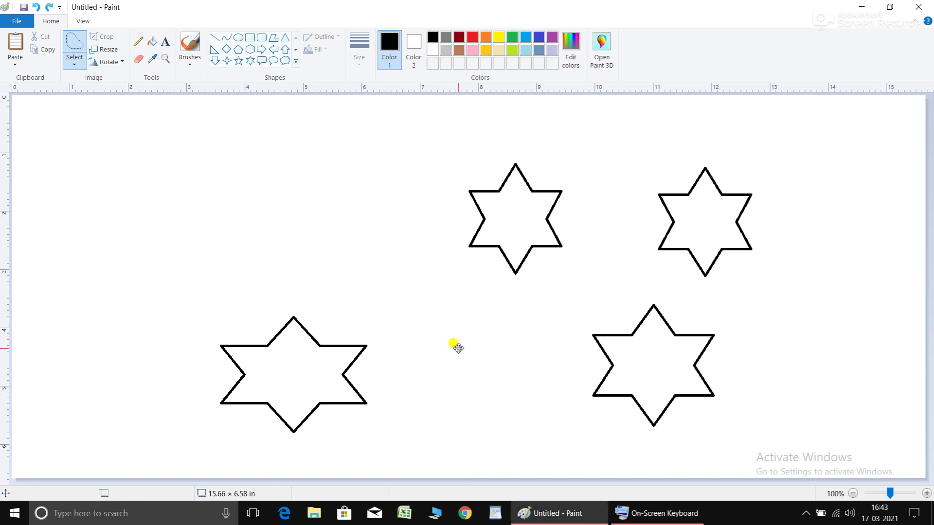
key("ctrl+z")
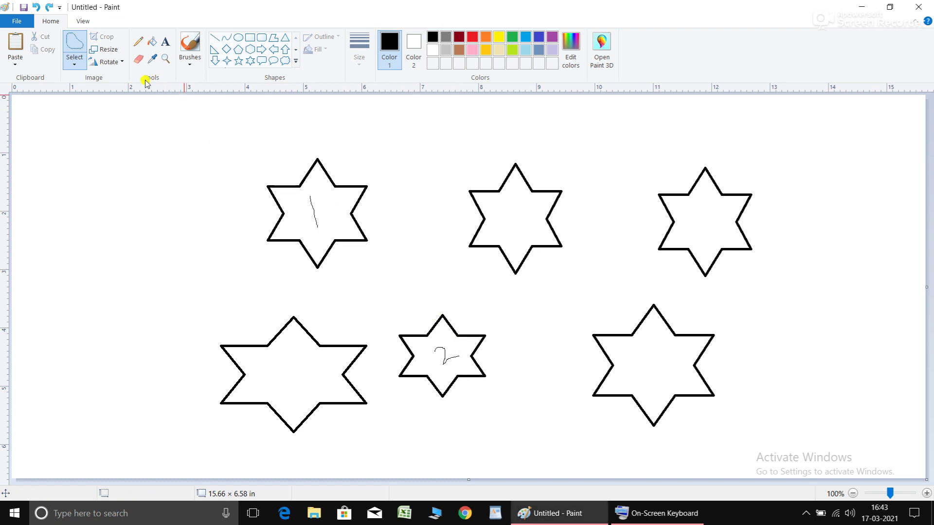
Try rectangular selections of about 5.60 × 2.40 in around the upper middle and upper-right stars, and 2.19 × 2.28 in over the middle one
left_click(75, 61)
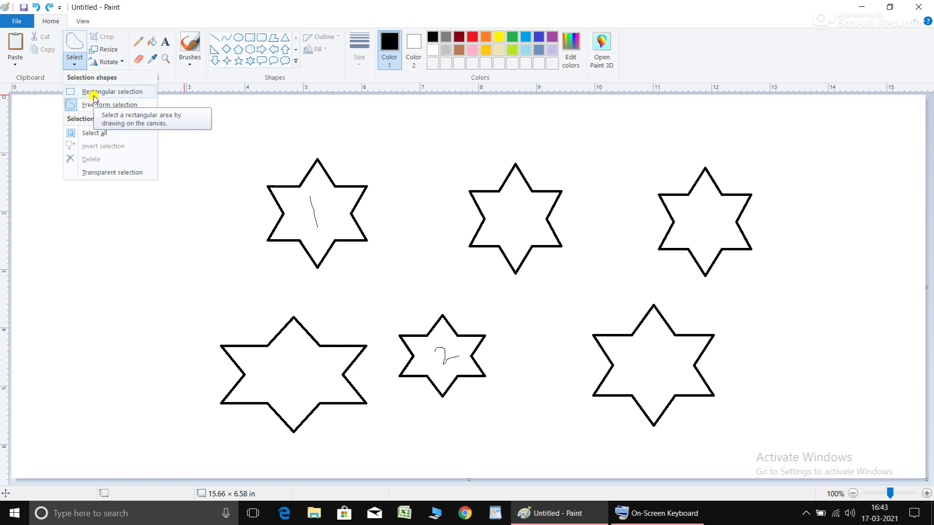
left_click(94, 93)
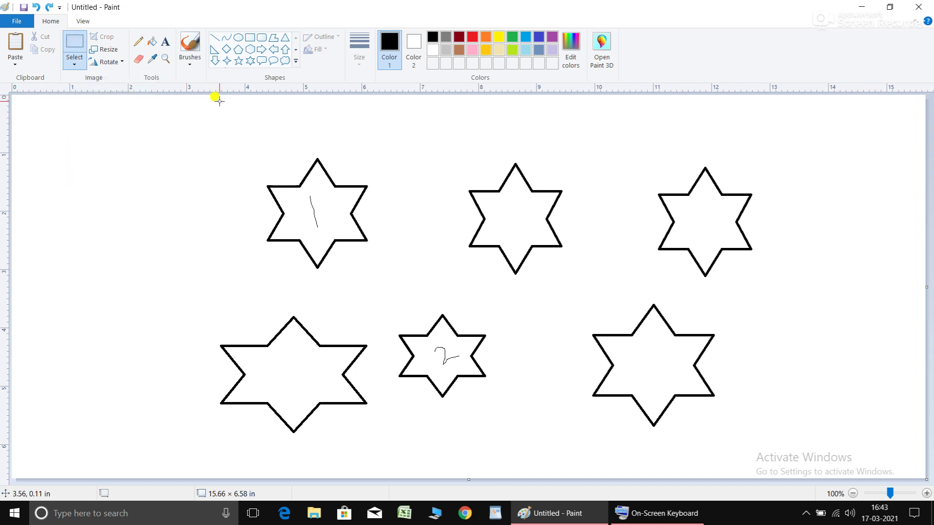
left_click_drag(449, 152, 775, 291)
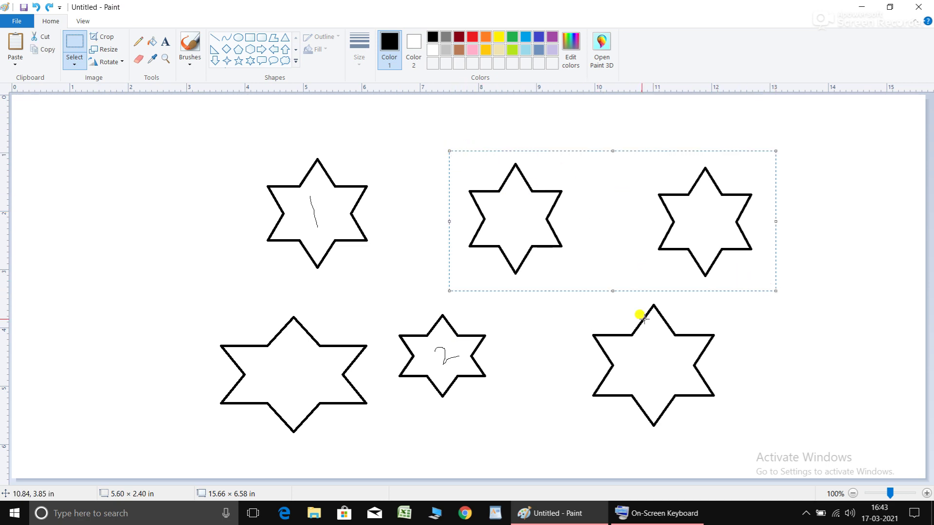
left_click(531, 380)
left_click_drag(414, 137, 543, 271)
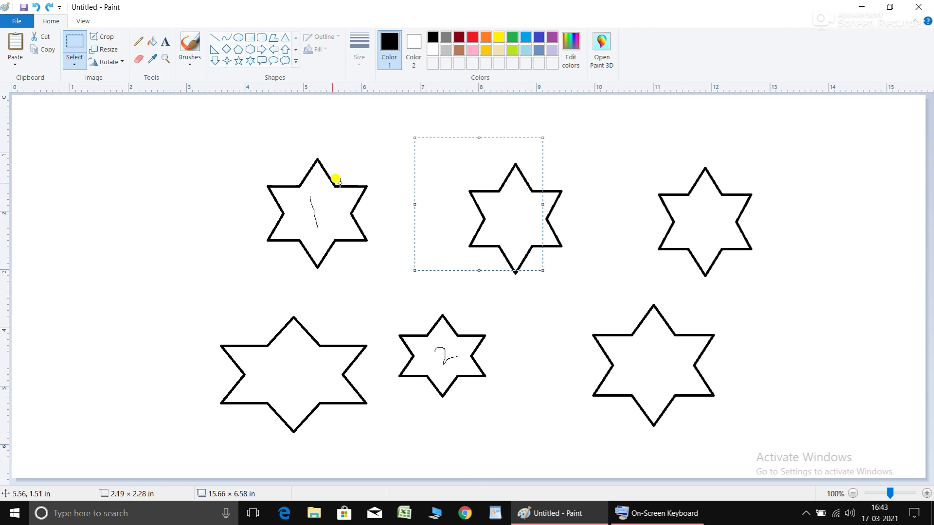
Outline the upper-left and upper-right stars with a free-form selection that bypasses the upper middle star, and delete them
left_click(73, 65)
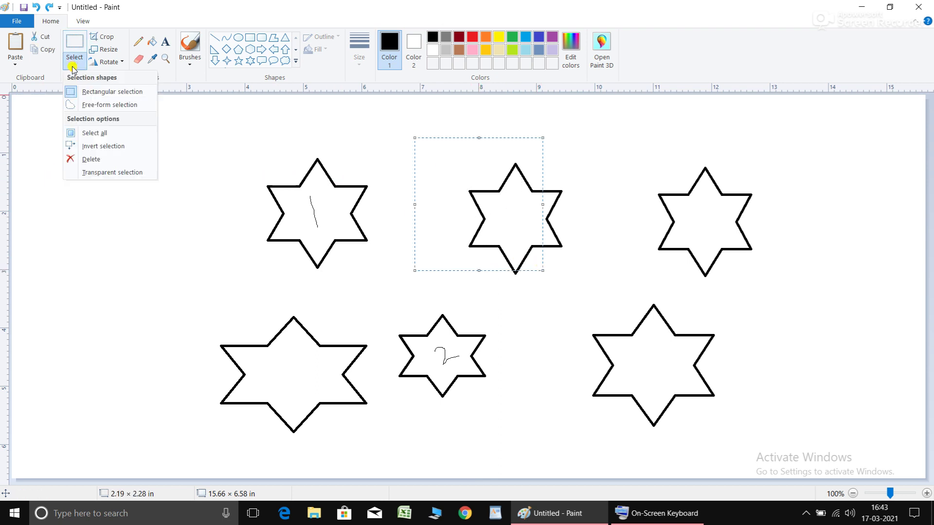
left_click(113, 105)
mouse_move(310, 287)
left_mouse_down()
mouse_move(426, 251)
mouse_move(434, 191)
mouse_move(413, 144)
mouse_move(479, 129)
mouse_move(590, 167)
mouse_move(612, 222)
mouse_move(661, 277)
mouse_move(765, 285)
mouse_move(796, 203)
mouse_move(740, 149)
mouse_move(661, 124)
mouse_move(482, 101)
mouse_move(321, 115)
mouse_move(263, 145)
mouse_move(228, 195)
mouse_move(224, 237)
mouse_move(239, 269)
mouse_move(326, 288)
left_mouse_up()
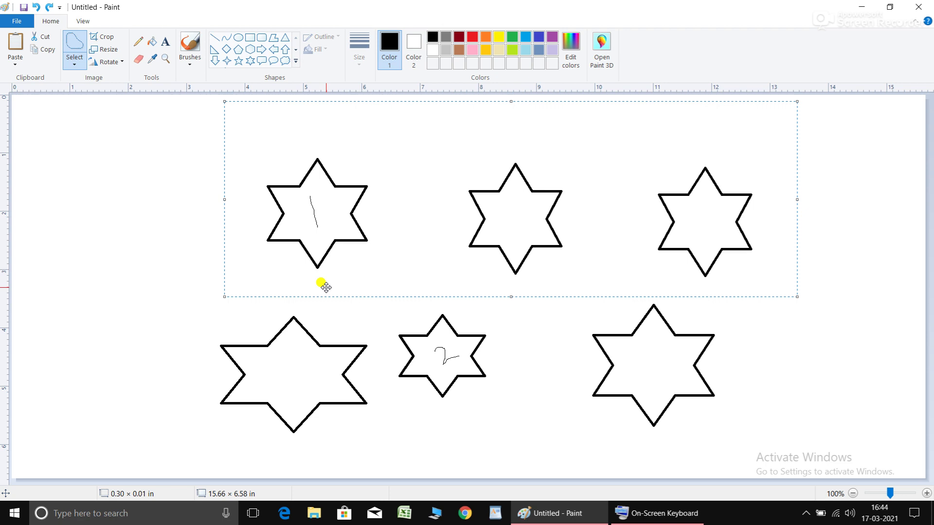
key("Delete")
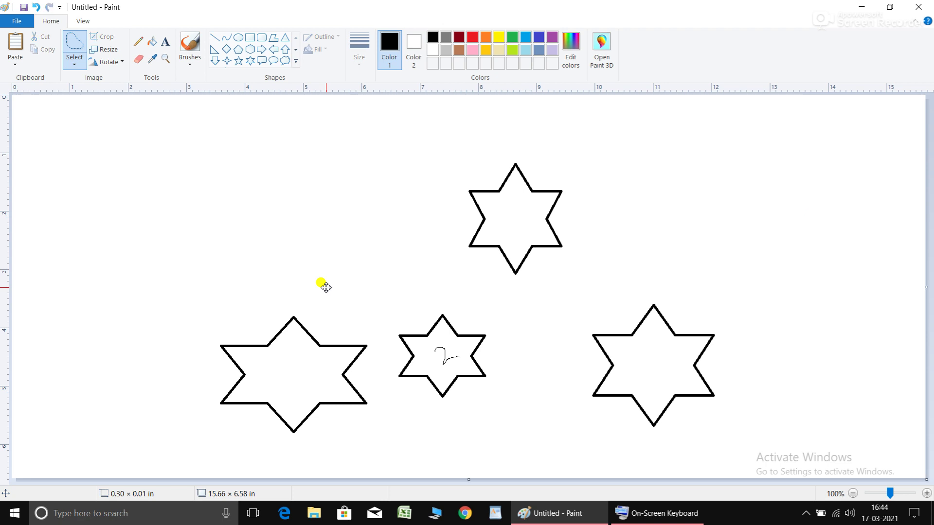
Add the two-word name as one line of capital text and place it in the canvas's upper-left area, clear of the stars
left_click(75, 61)
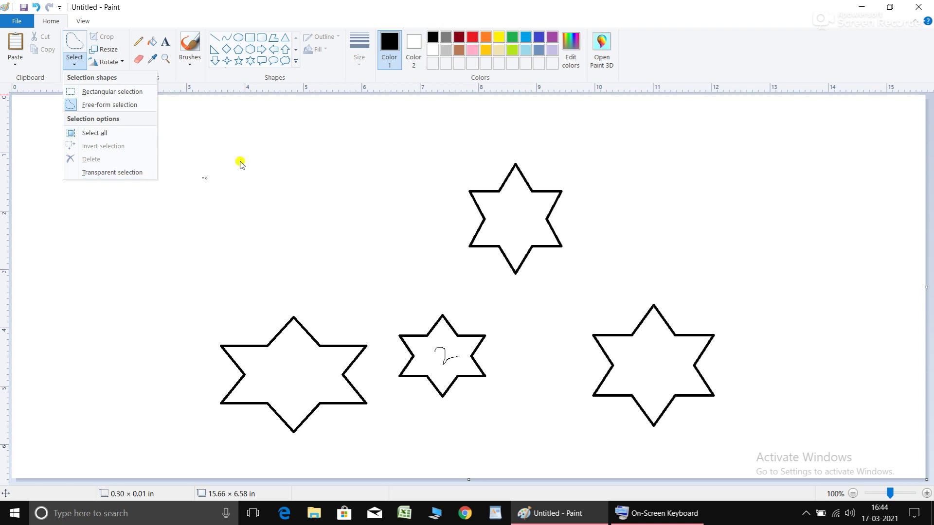
key("r")
left_click(165, 42)
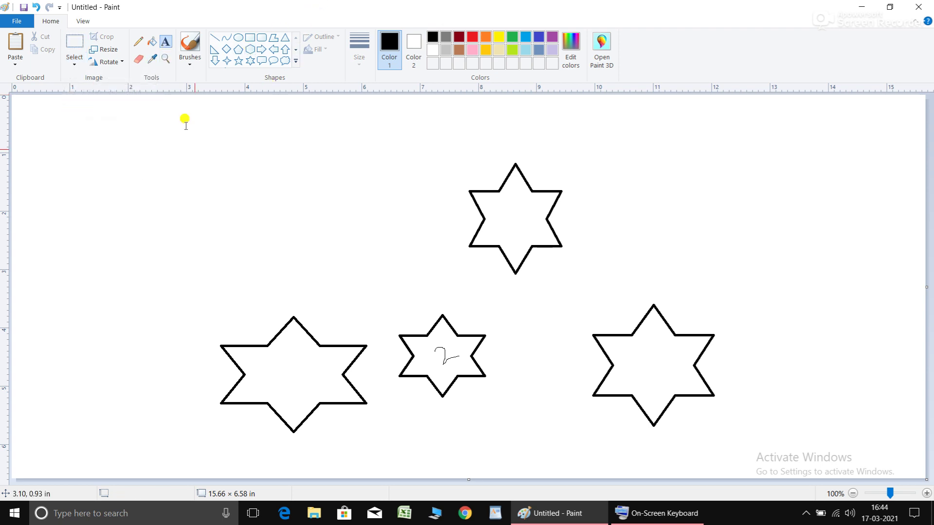
left_click_drag(126, 164, 384, 289)
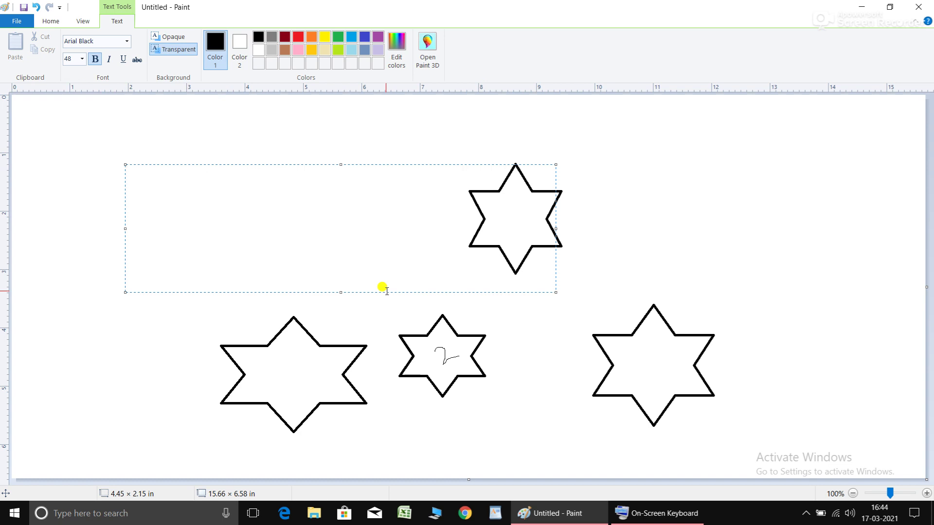
type("SURA")
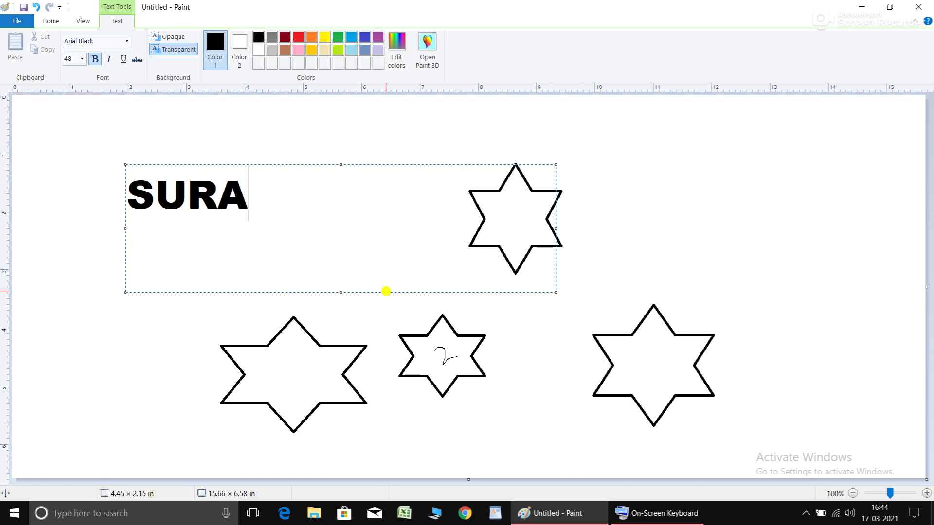
type("J AM")
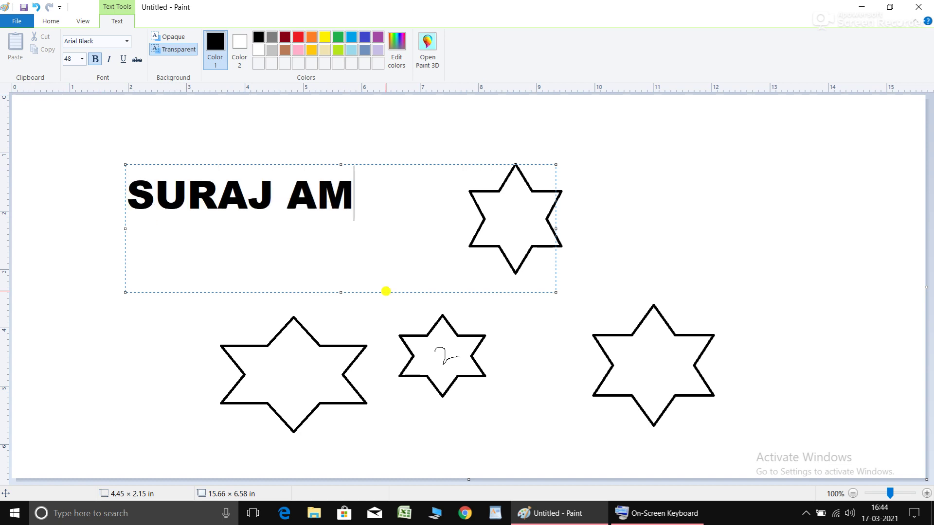
type("BITION")
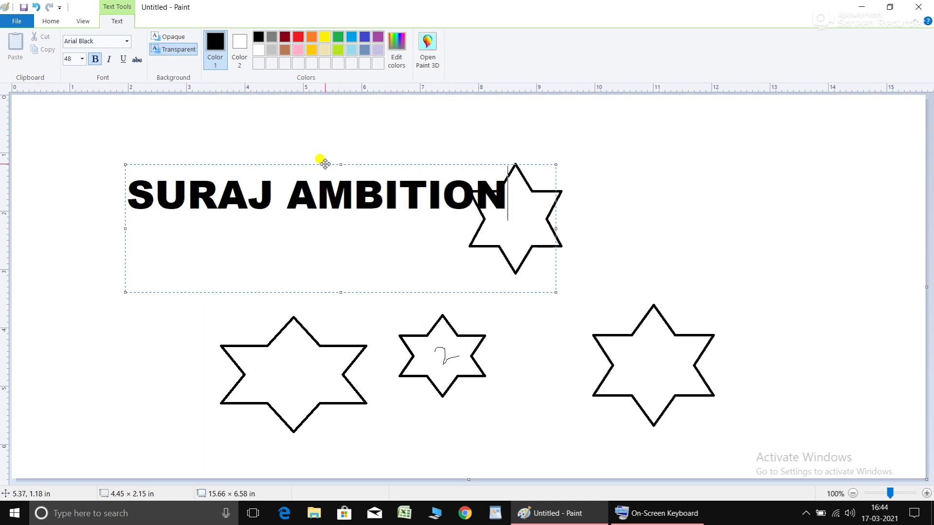
left_click_drag(325, 164, 248, 124)
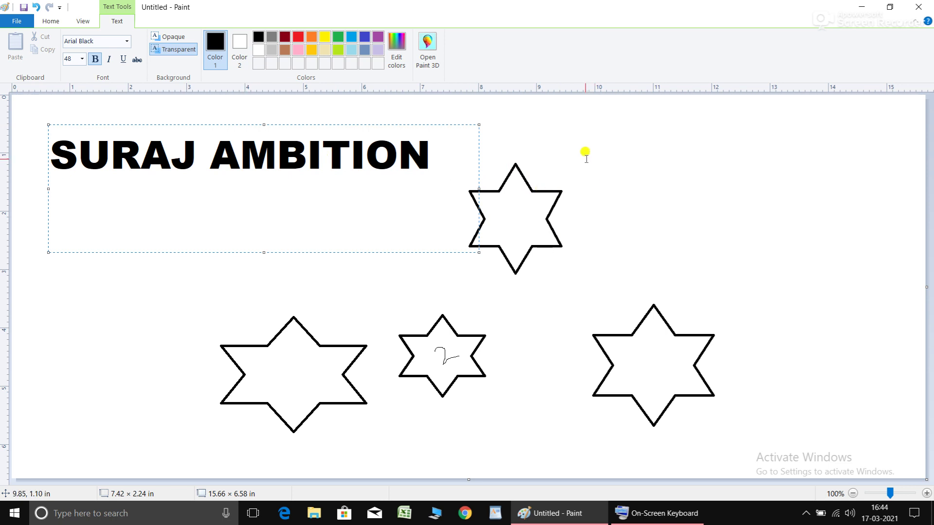
left_click(608, 146)
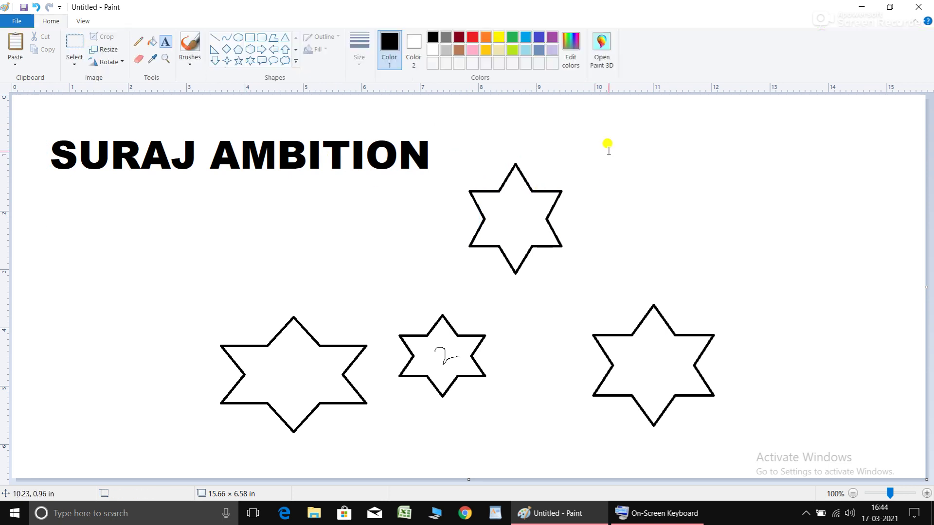
Select the text with a rectangular selection of about 6.78 × 0.99 in, copy it, and place the pasted copy directly below the original
left_click(76, 44)
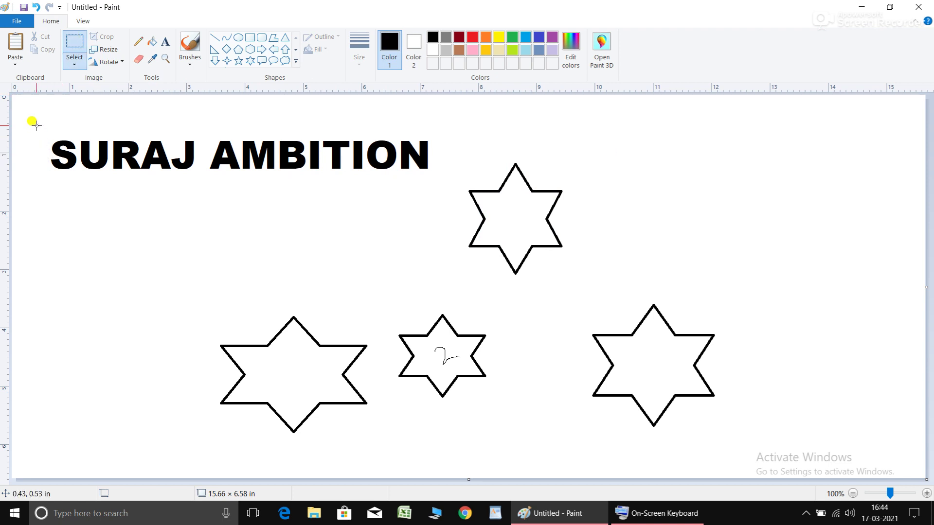
left_click_drag(41, 128, 436, 186)
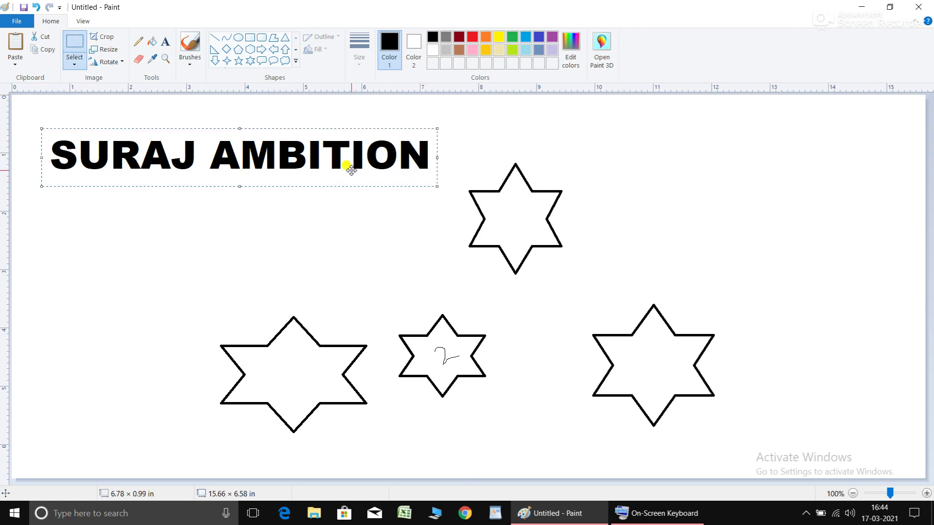
left_click(46, 50)
left_click(15, 43)
left_click_drag(228, 117, 256, 208)
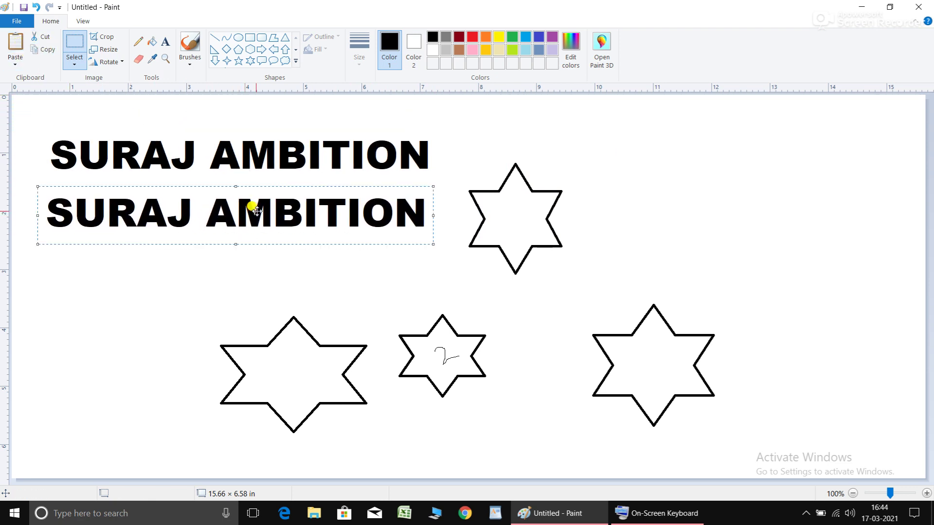
Fill the last six letters of the lower text copy with red
left_click(153, 45)
left_click(471, 41)
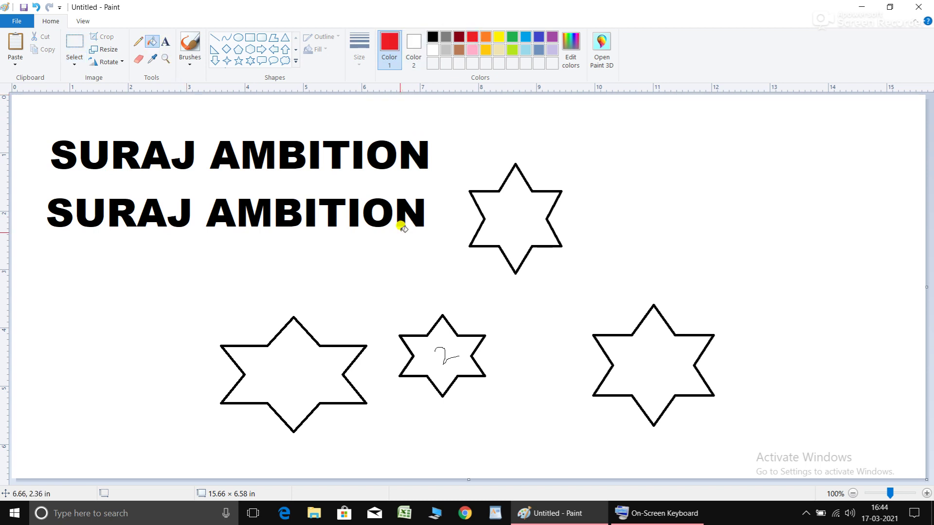
left_click(410, 209)
left_click(389, 211)
left_click(353, 214)
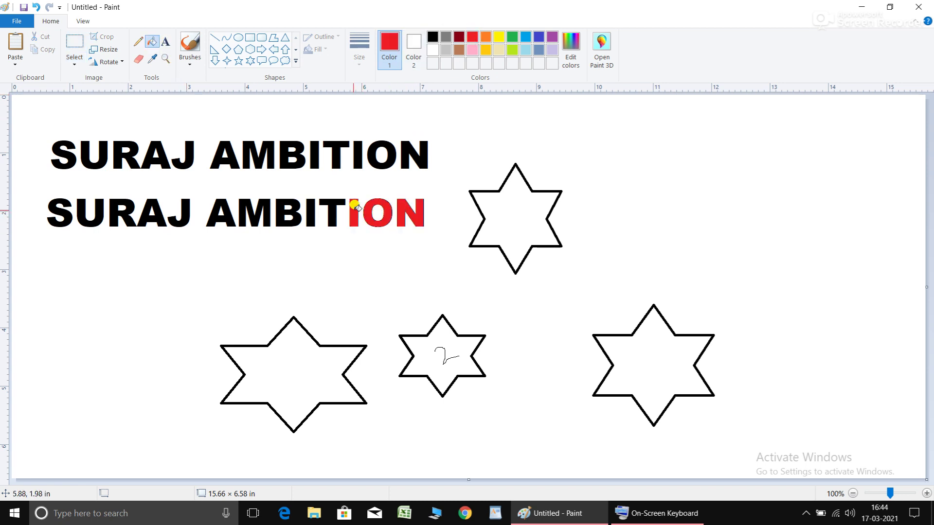
left_click(332, 210)
left_click(311, 214)
left_click(290, 209)
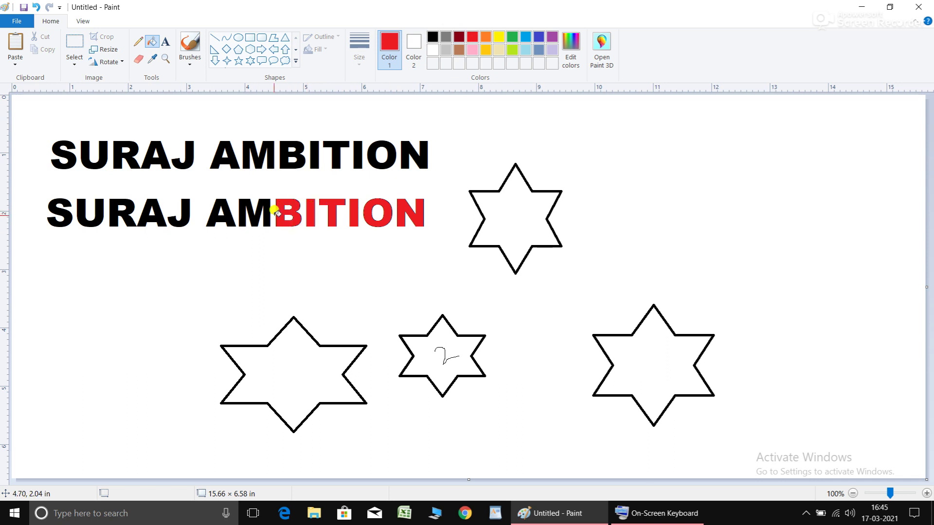
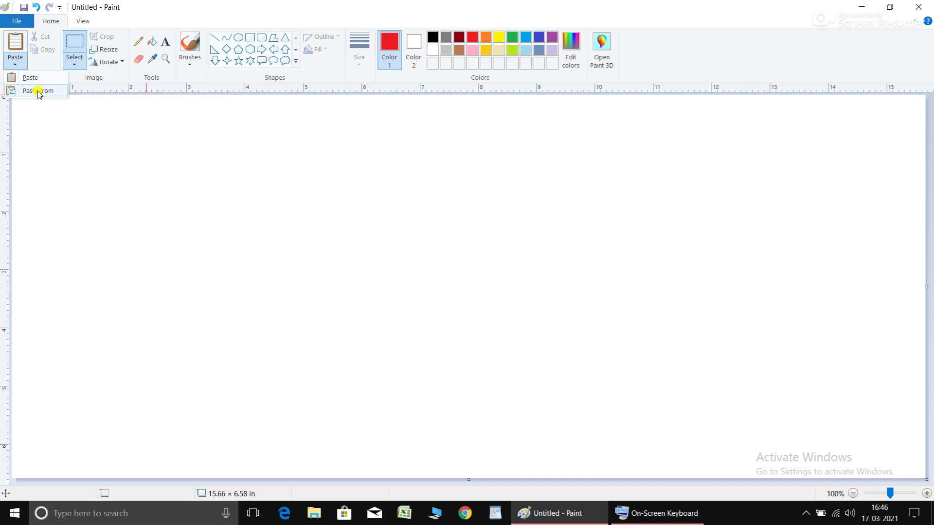
Paste the house-and-meadow picture from its file on the Desktop and position it so the whole house lies within the canvas
left_click(38, 92)
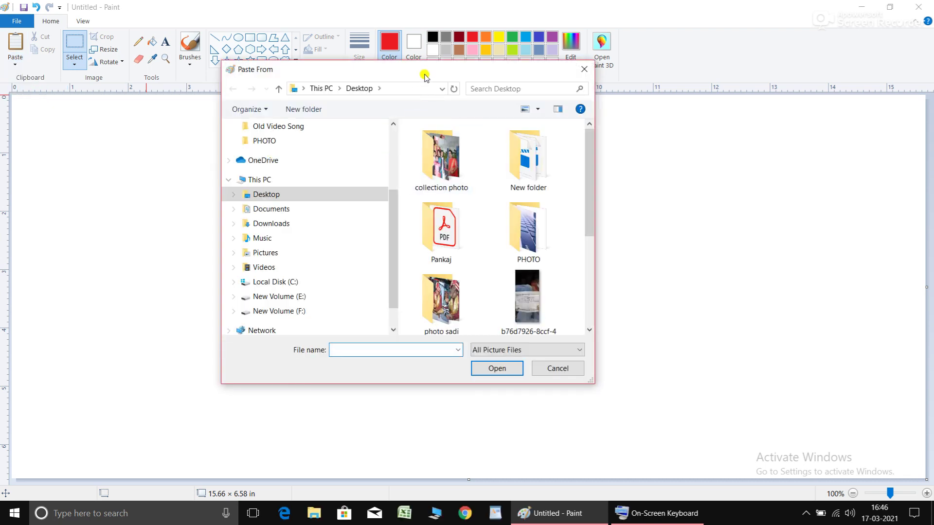
left_click_drag(423, 77, 371, 100)
left_click_drag(535, 204, 535, 290)
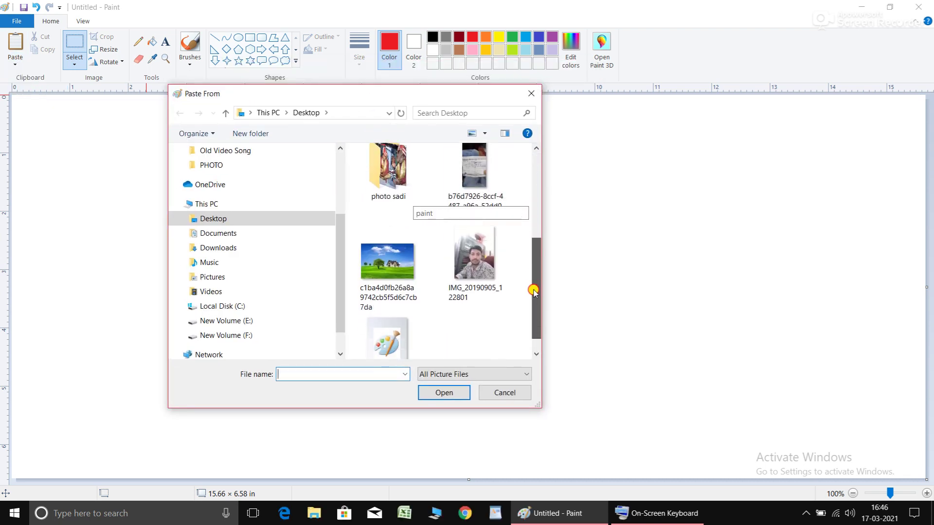
left_click(392, 268)
left_click(444, 389)
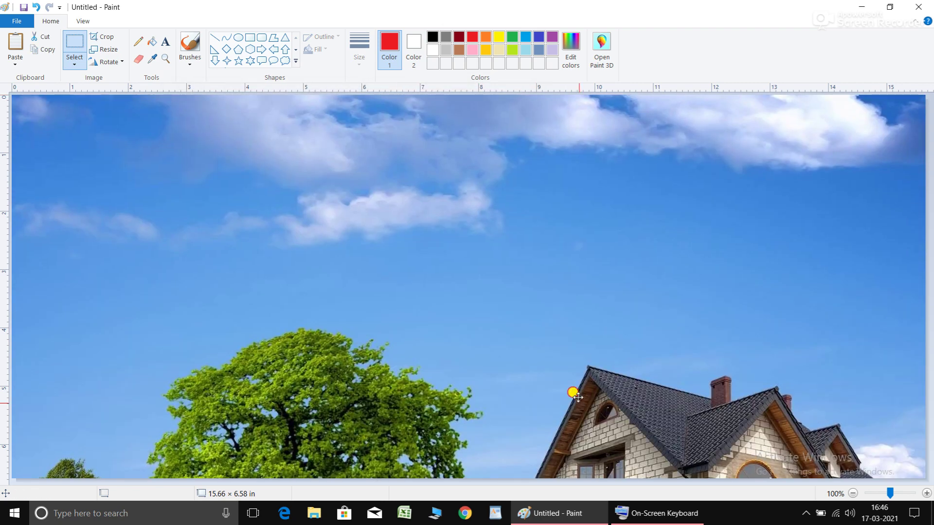
left_click_drag(577, 397, 433, 157)
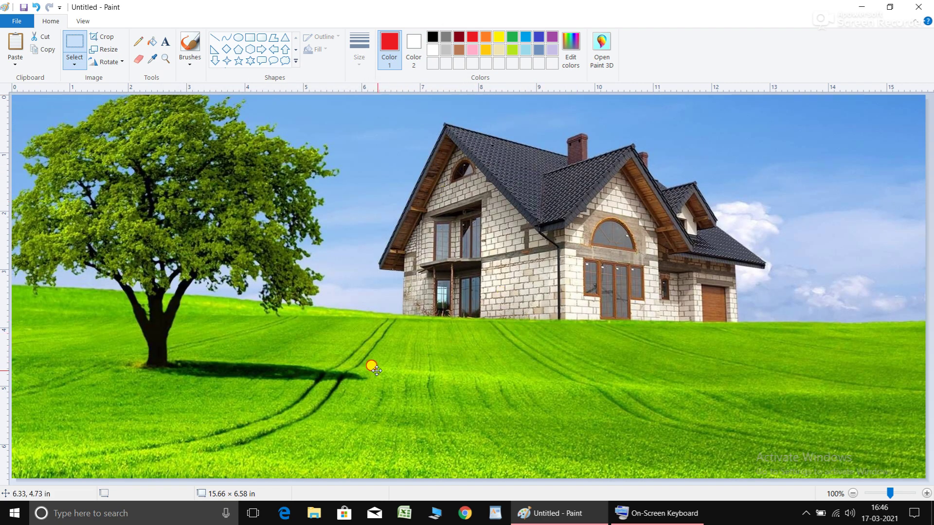
left_click_drag(376, 370, 345, 367)
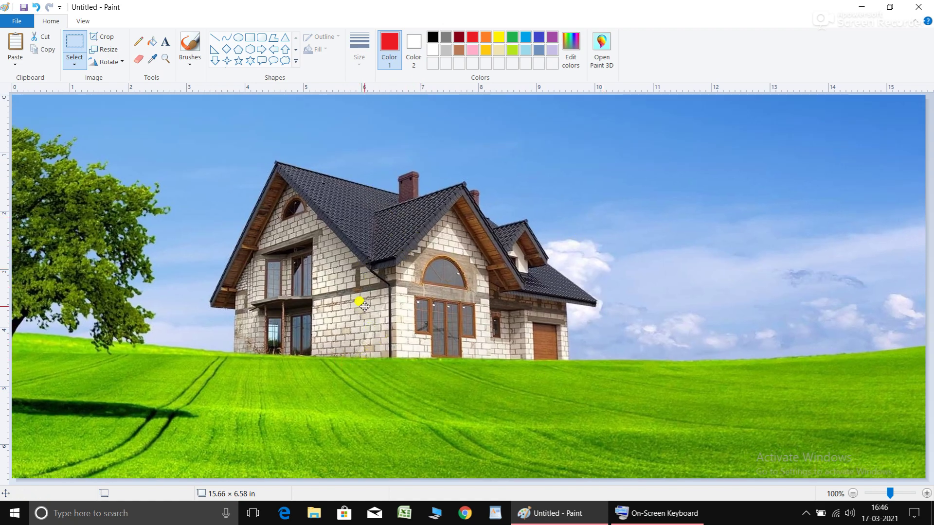
Crop the picture to a rectangular selection of about 7.17 × 3.91 in around the house
left_click(249, 50)
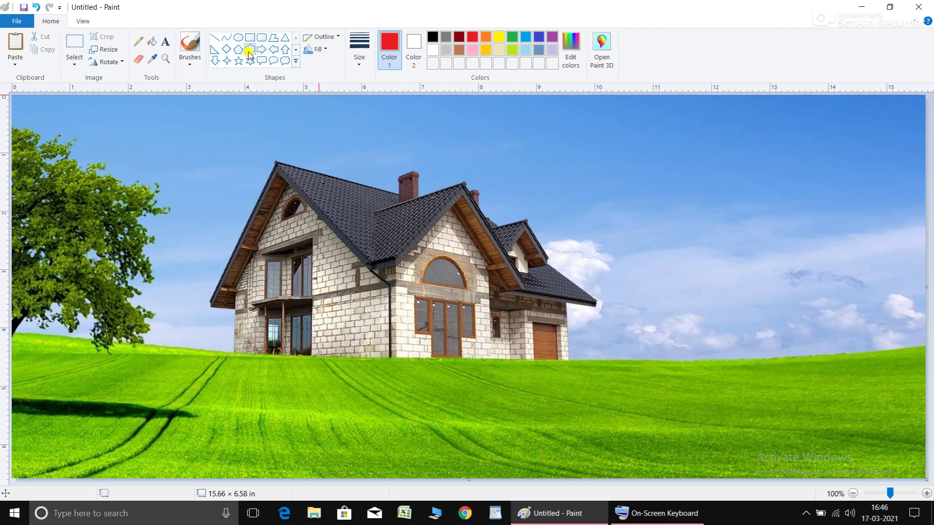
left_click(74, 43)
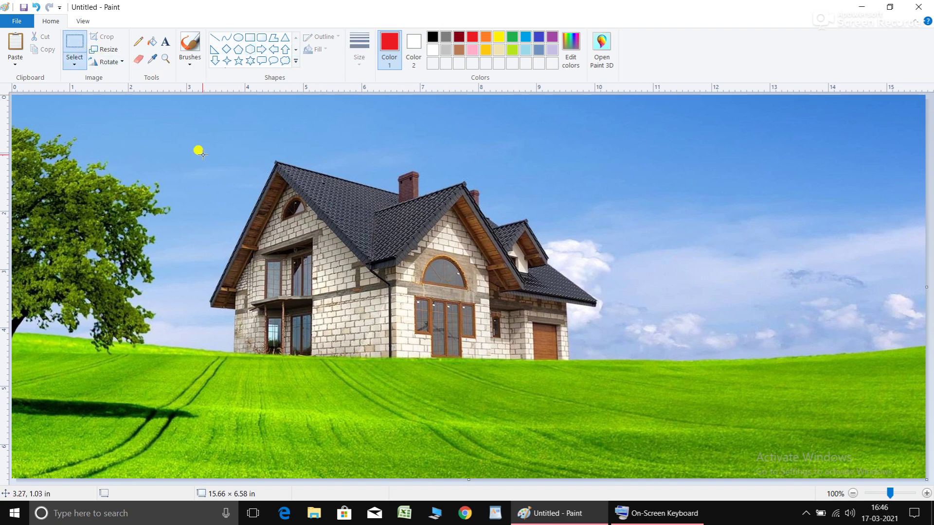
left_click_drag(185, 149, 604, 376)
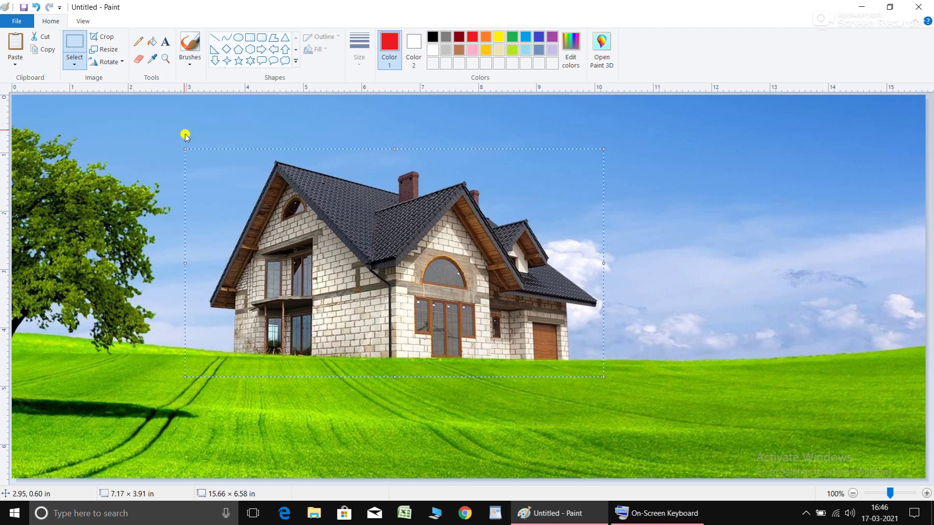
left_click(100, 39)
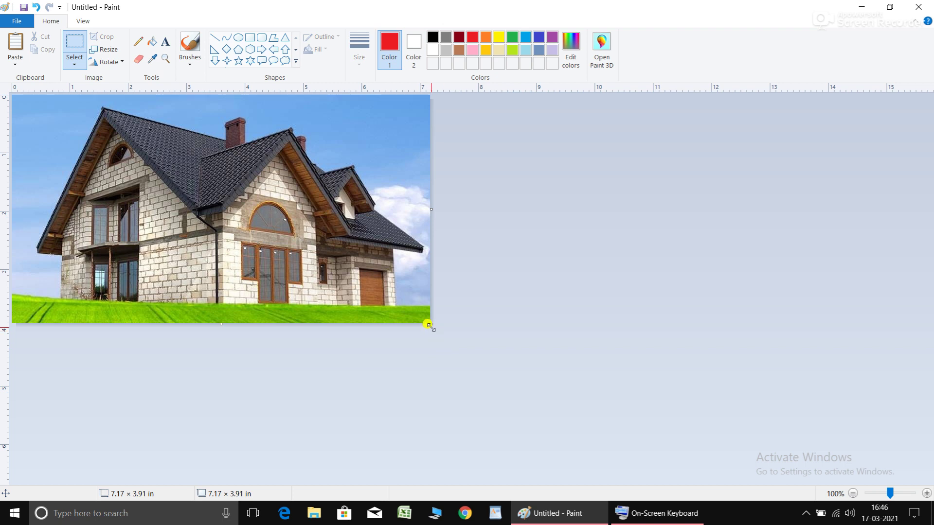
Enlarge the canvas to about 15.61 × 6.51 in and place a copy of the house picture to the right of the original
left_click_drag(429, 325, 922, 474)
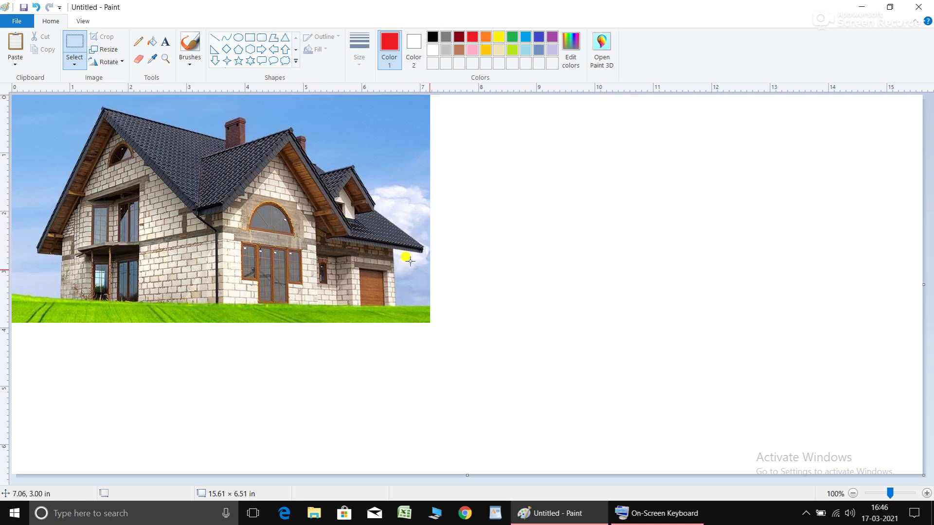
left_click_drag(430, 323, 9, 96)
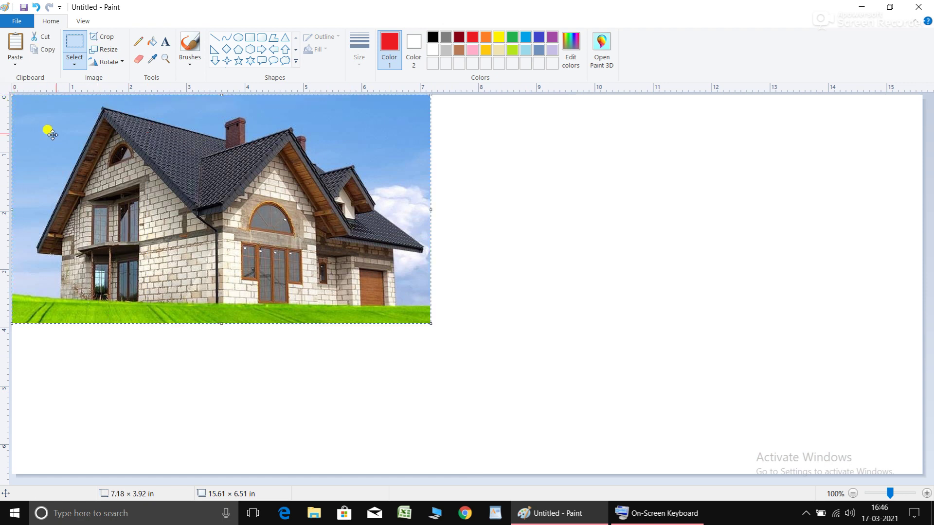
left_click(44, 53)
left_click(15, 46)
left_click_drag(259, 171, 705, 172)
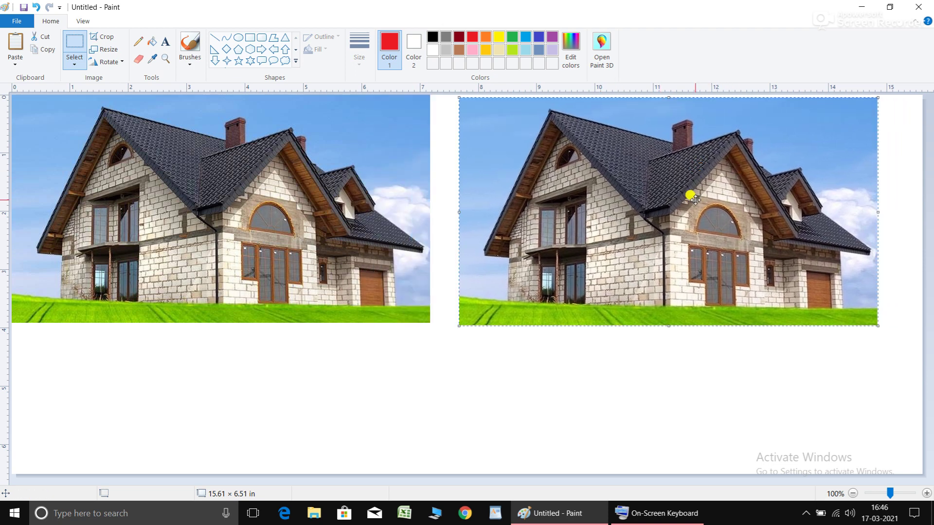
Resize the copied house picture to 50 percent with the aspect ratio maintained
left_click(106, 53)
left_click_drag(118, 68, 311, 144)
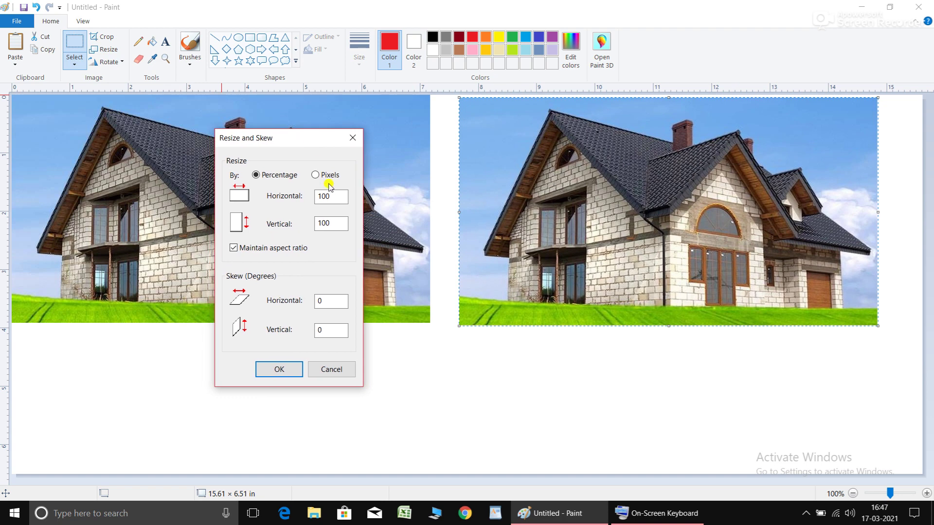
left_click(336, 224)
left_click(330, 200)
left_click_drag(334, 196, 314, 195)
type("50")
left_click(286, 374)
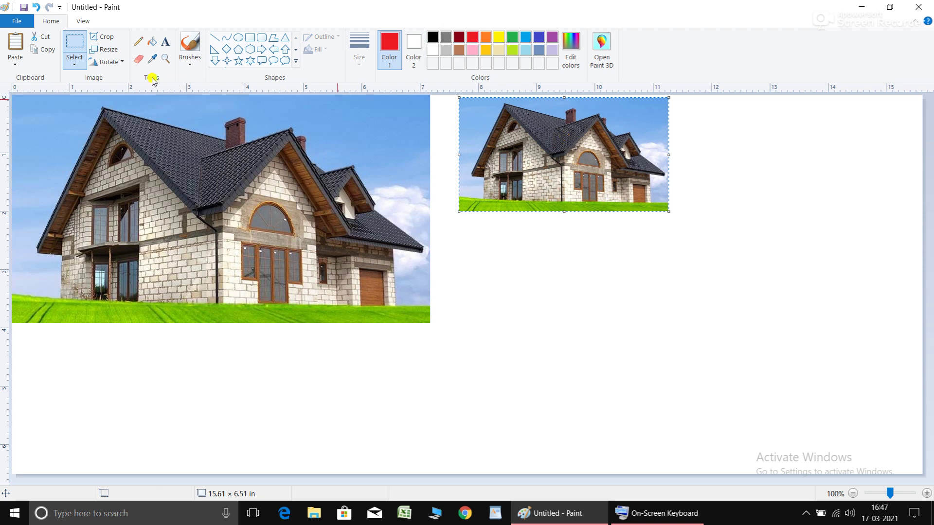
Resize the small house picture to 75 percent horizontally and 50 percent vertically without maintaining the aspect ratio
left_click(111, 50)
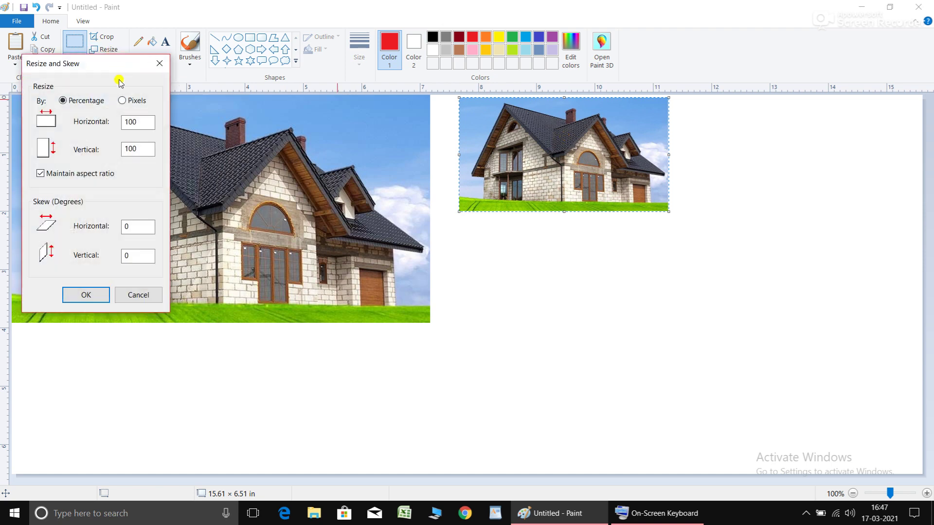
left_click_drag(116, 60, 797, 112)
left_click(724, 225)
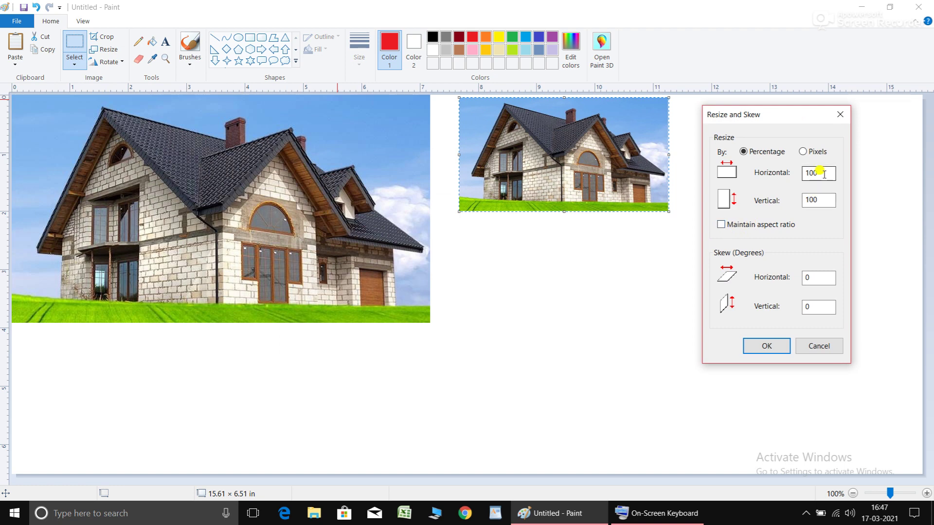
left_click_drag(820, 171, 784, 179)
type("75")
left_click_drag(831, 200, 775, 203)
type("50")
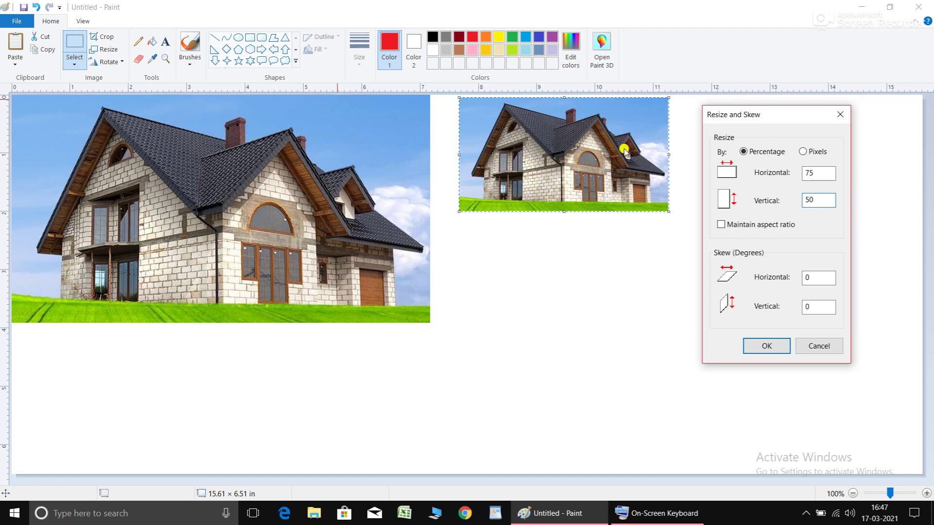
left_click(768, 346)
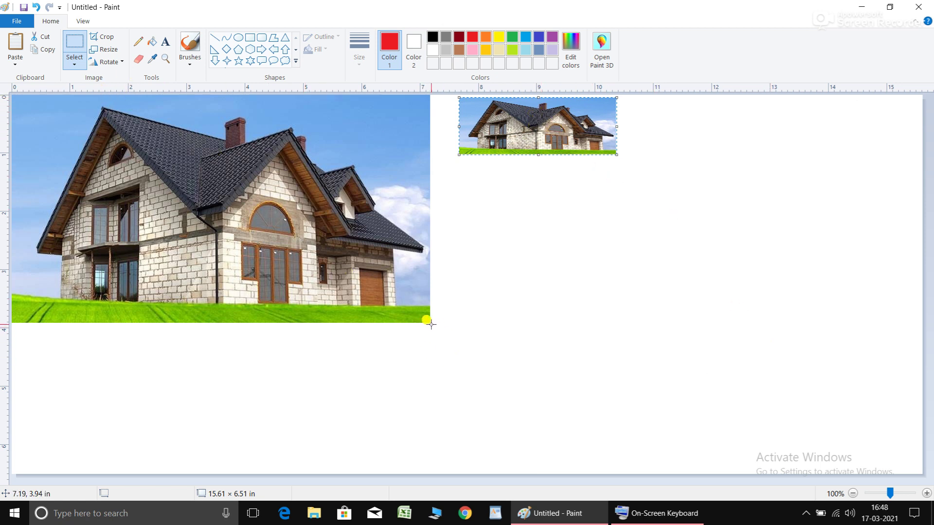
Try resizing the large house picture to 75 percent horizontally and 25 percent vertically without maintaining the aspect ratio, and undo the resize
left_click_drag(431, 324, 7, 87)
left_click(104, 49)
left_click_drag(110, 69, 689, 144)
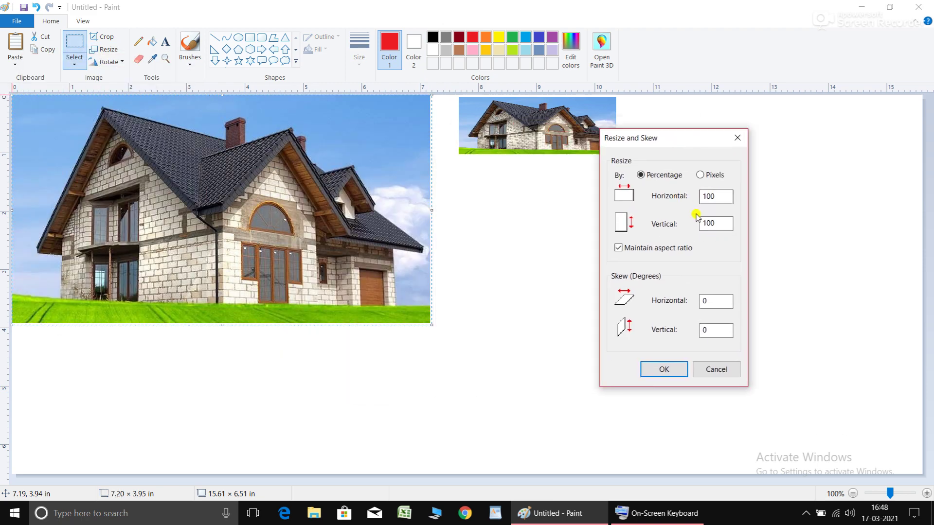
left_click(618, 248)
left_click_drag(720, 198, 682, 197)
left_click_drag(727, 223, 685, 228)
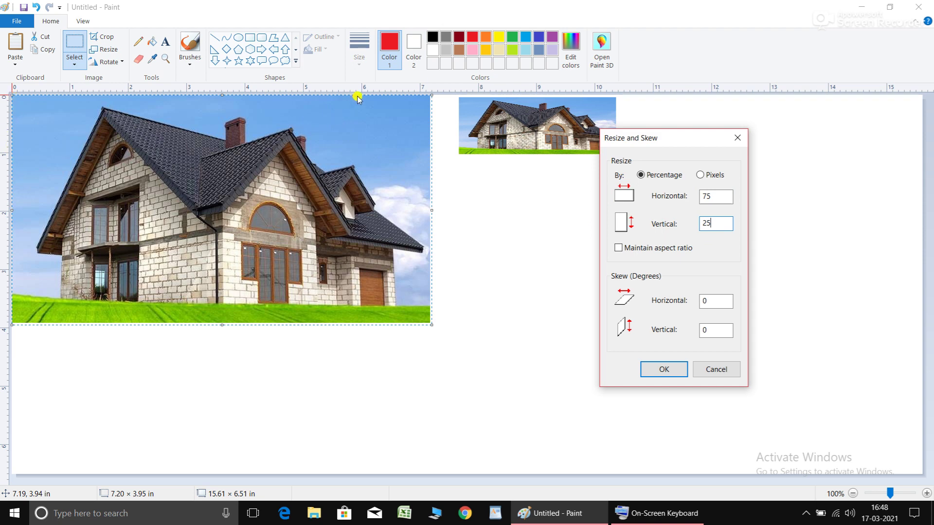
left_click(663, 369)
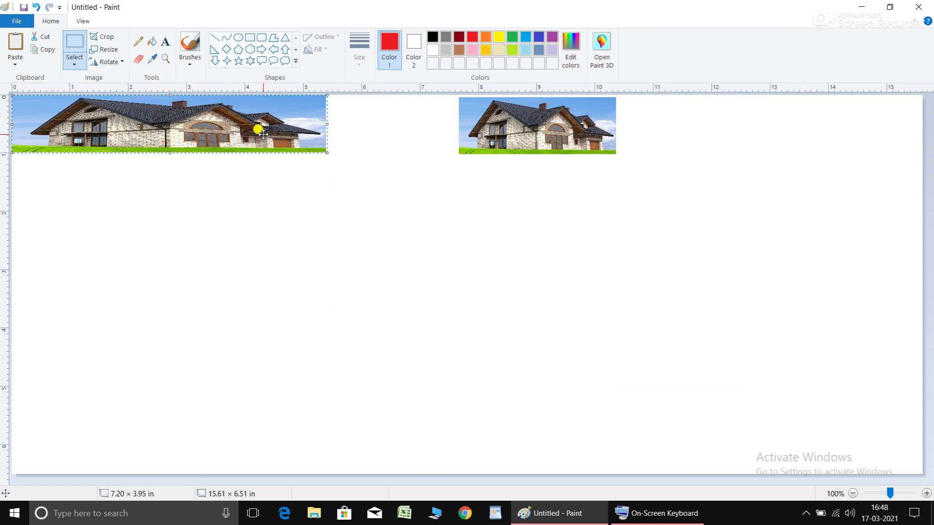
key("ctrl+z")
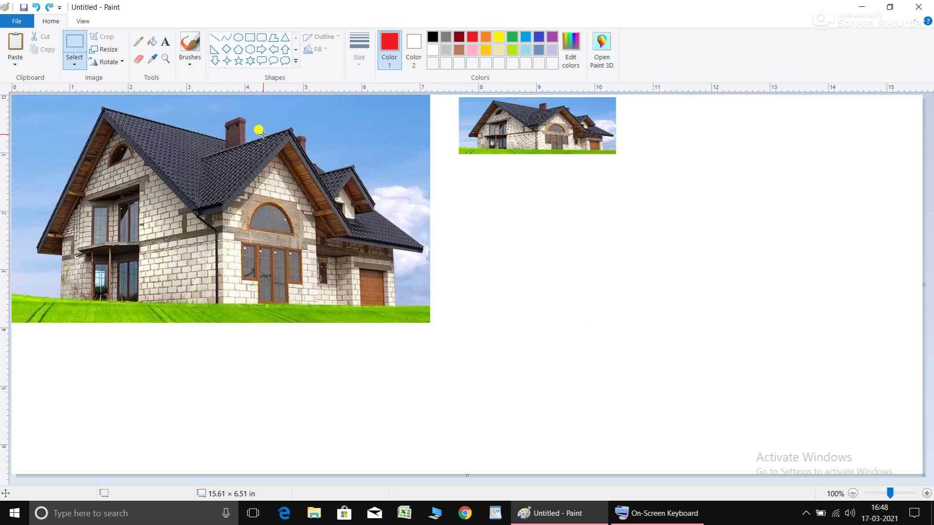
Select the area around the small house picture and delete it from the canvas
left_click_drag(662, 204, 450, 79)
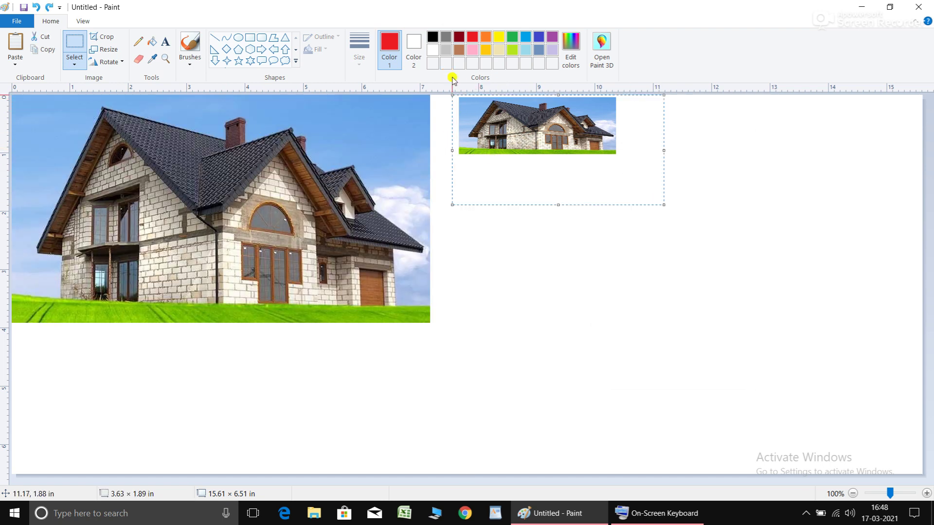
key("Delete")
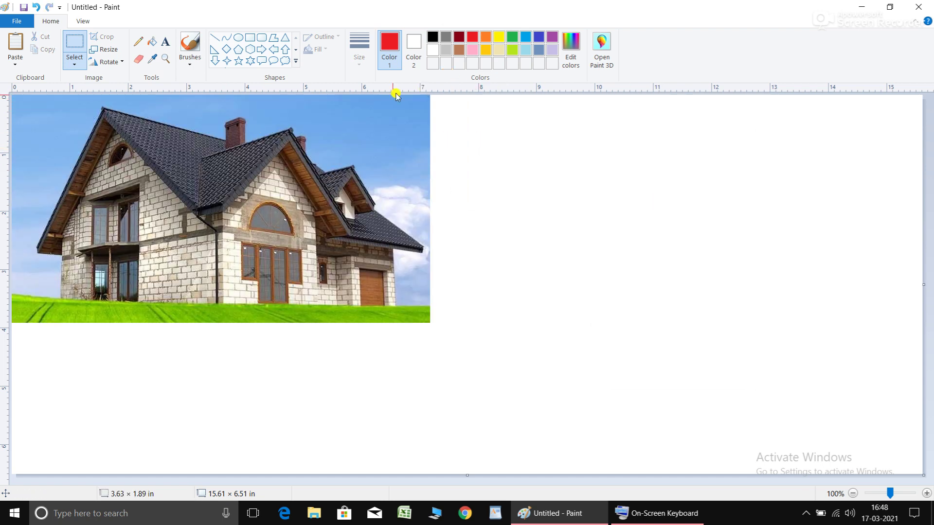
left_click(122, 62)
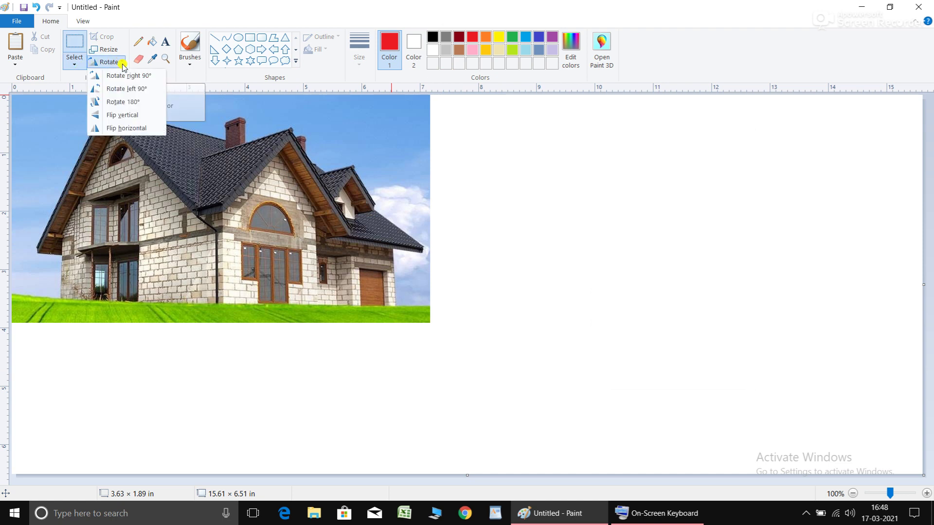
left_click(131, 128)
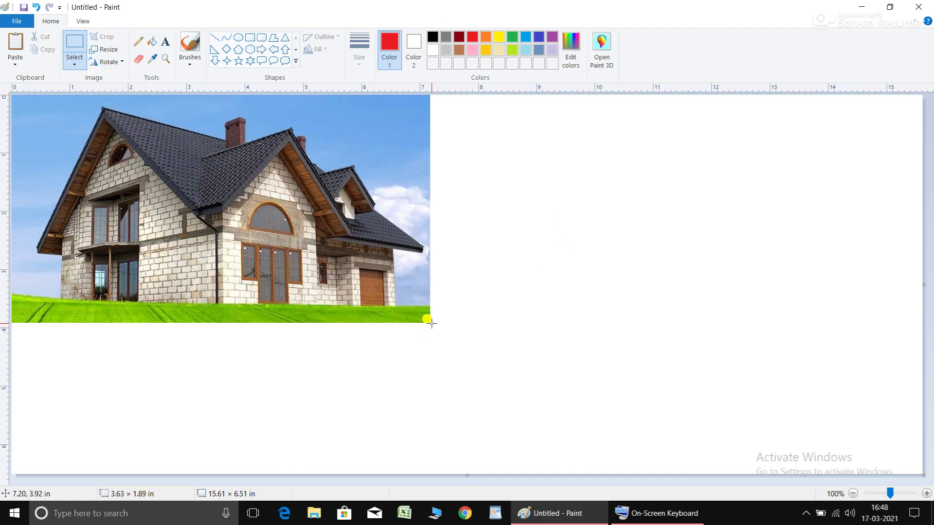
Copy the large house picture, paste it and place the copy to the right of the original
left_click_drag(431, 323, 9, 88)
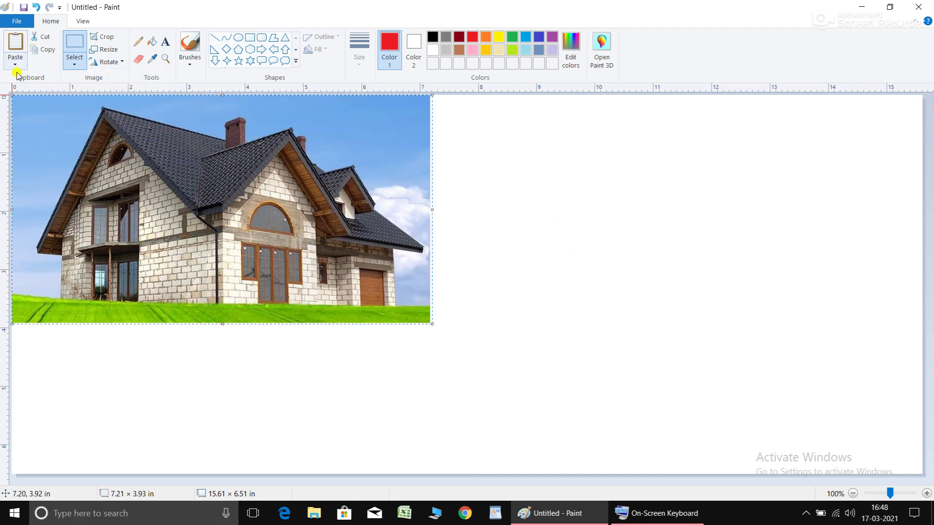
left_click(47, 50)
left_click(15, 44)
left_click_drag(230, 199, 675, 195)
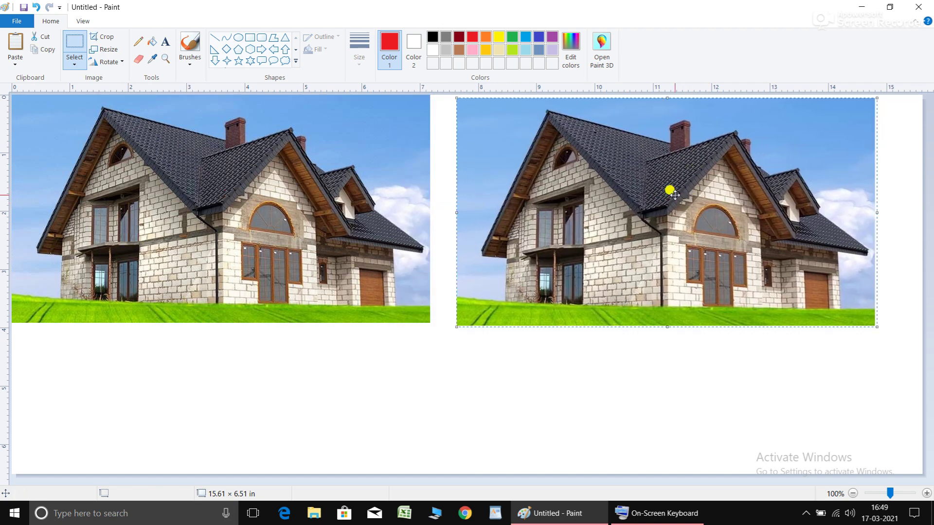
Flip the copied house picture horizontally and move it closer to the original
left_click(117, 62)
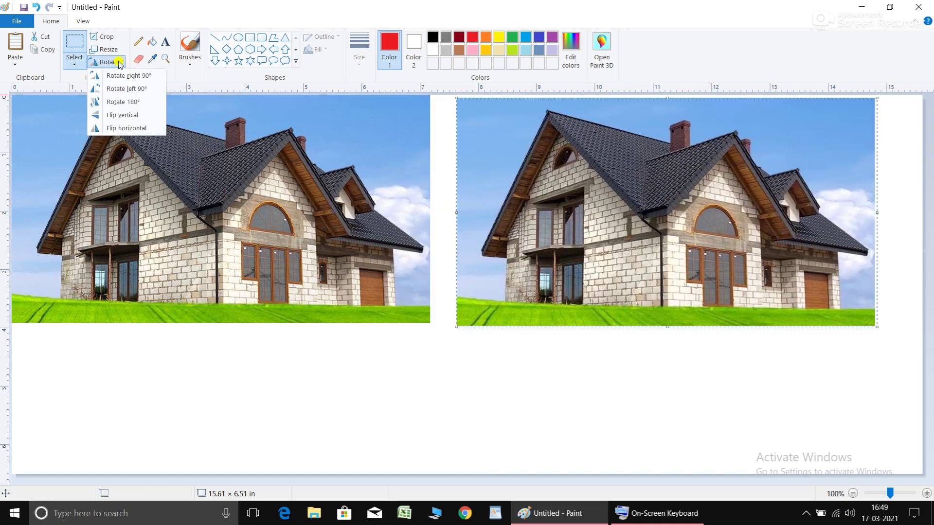
left_click(148, 129)
left_click_drag(601, 199, 588, 196)
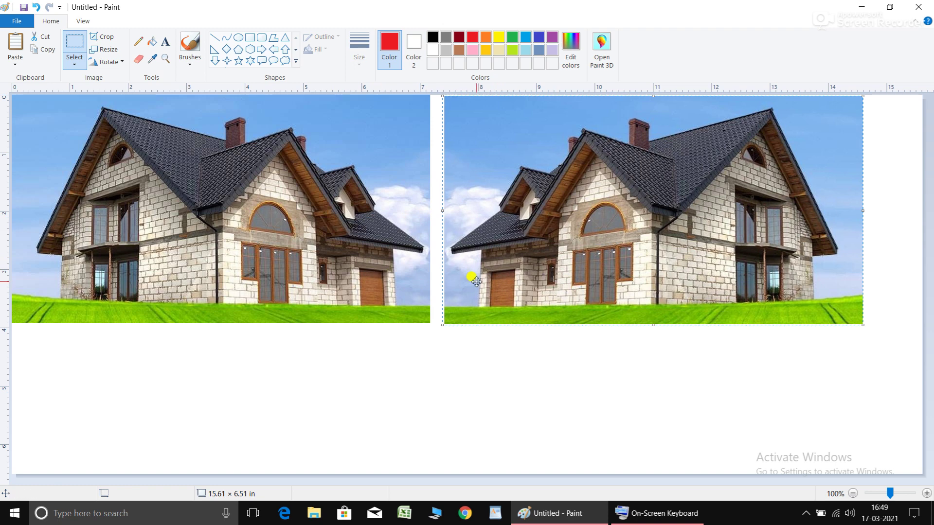
Flip the mirrored house picture vertically and place it directly below the original as a reflection
left_click(121, 65)
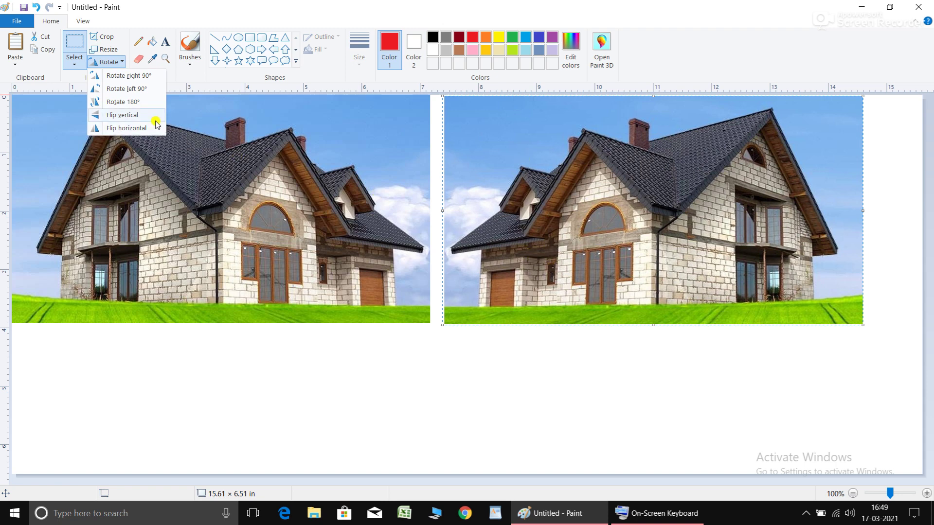
left_click(124, 116)
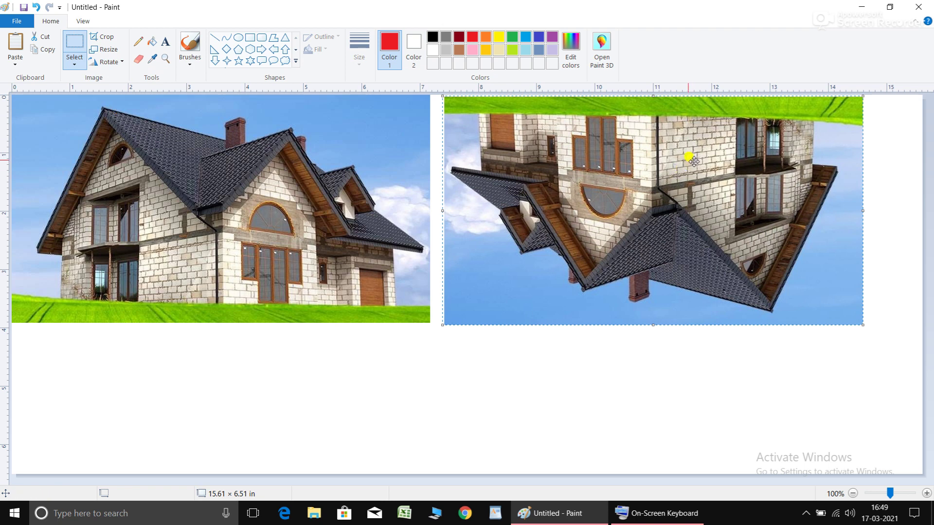
left_click_drag(671, 154, 240, 383)
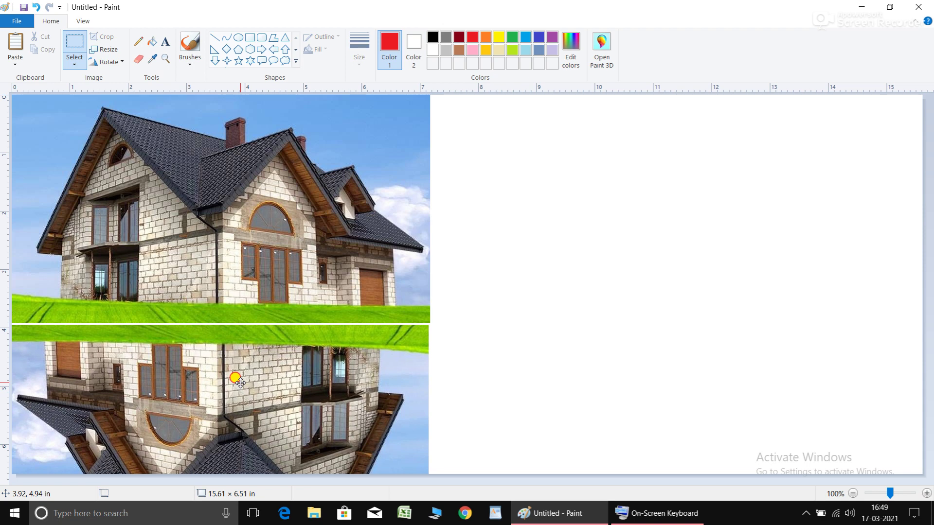
left_click_drag(240, 383, 240, 382)
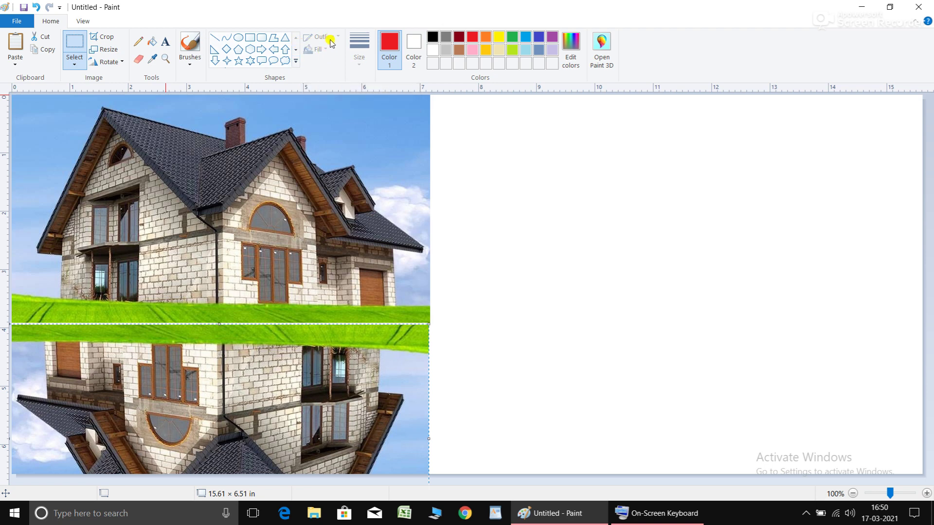
Select everything on the canvas and delete it
key("ctrl+a")
key("Delete")
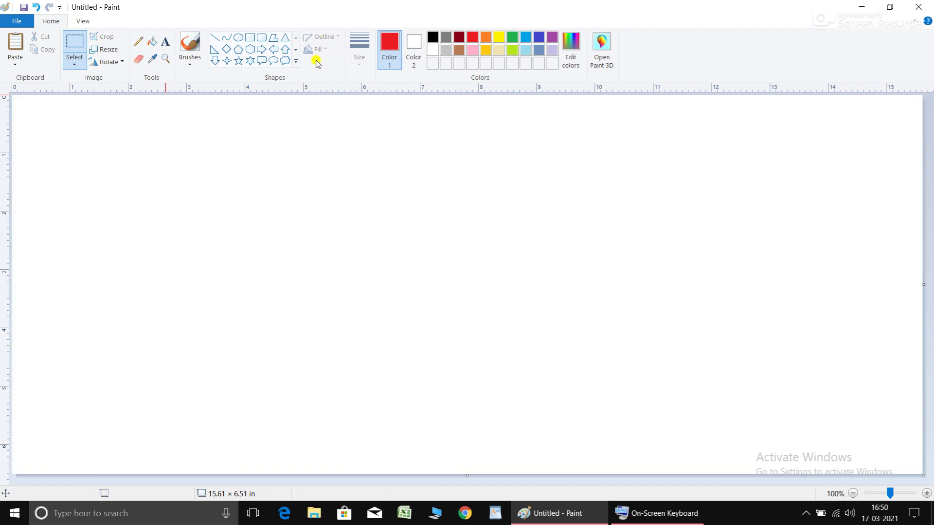
Draw a red rectangle about 5.22 × 3.13 in left of the canvas centre and fill its interior with red
left_click(251, 41)
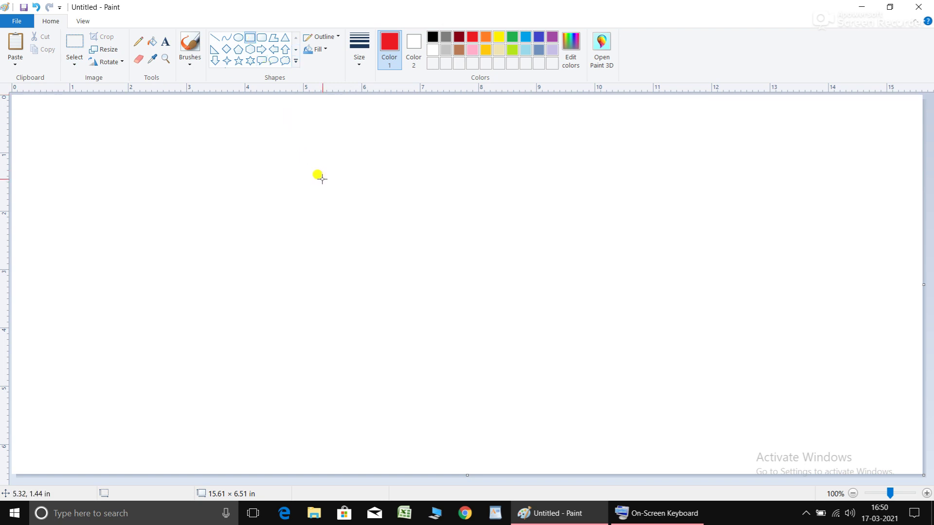
mouse_move(185, 173)
left_mouse_down()
mouse_move(266, 236)
mouse_move(489, 355)
left_mouse_up()
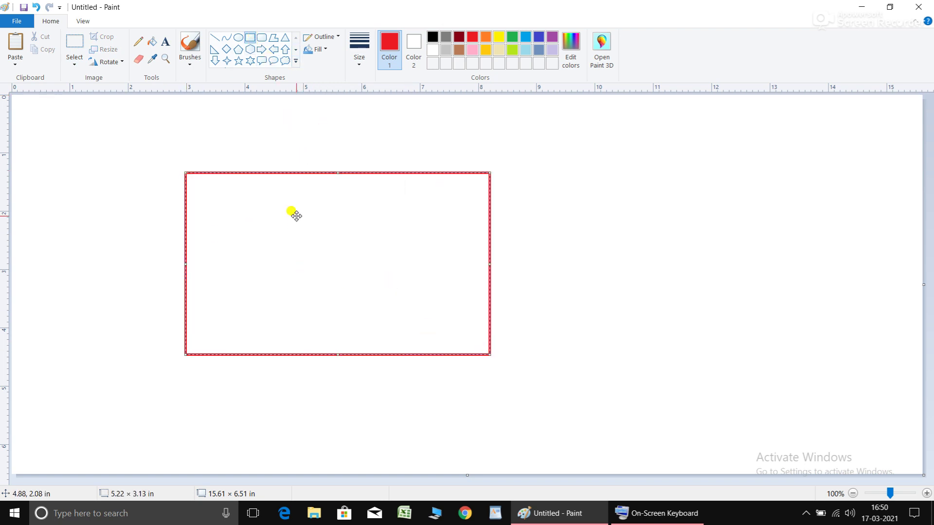
left_click(152, 43)
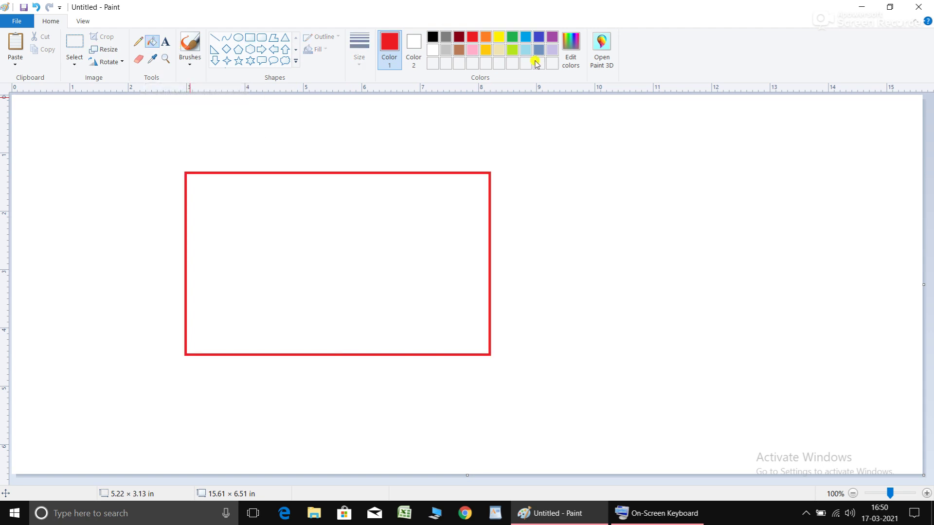
left_click(337, 234)
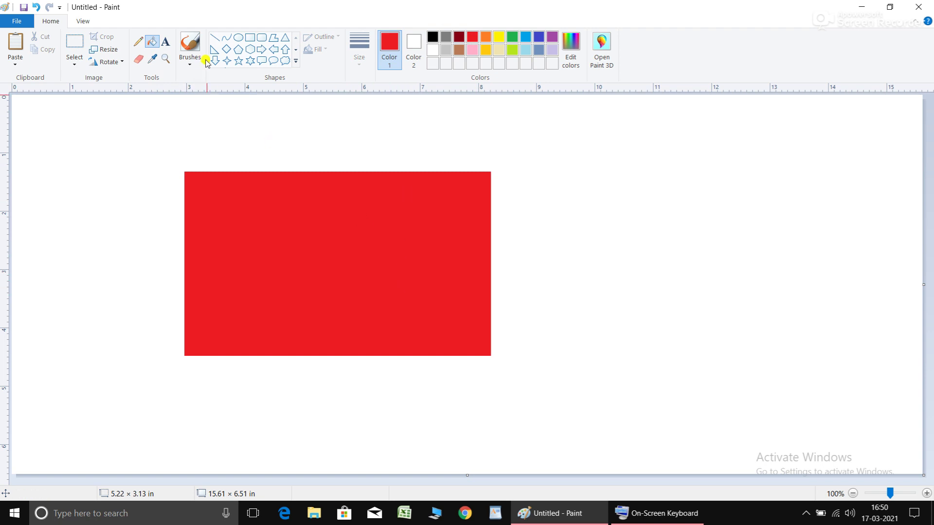
Draw a second rectangle about 3.91 × 2.94 in to the right, apply the Watercolor shape fill and flood its interior with red
left_click(250, 38)
mouse_move(564, 175)
left_mouse_down()
mouse_move(585, 206)
mouse_move(793, 346)
left_mouse_up()
left_click(326, 50)
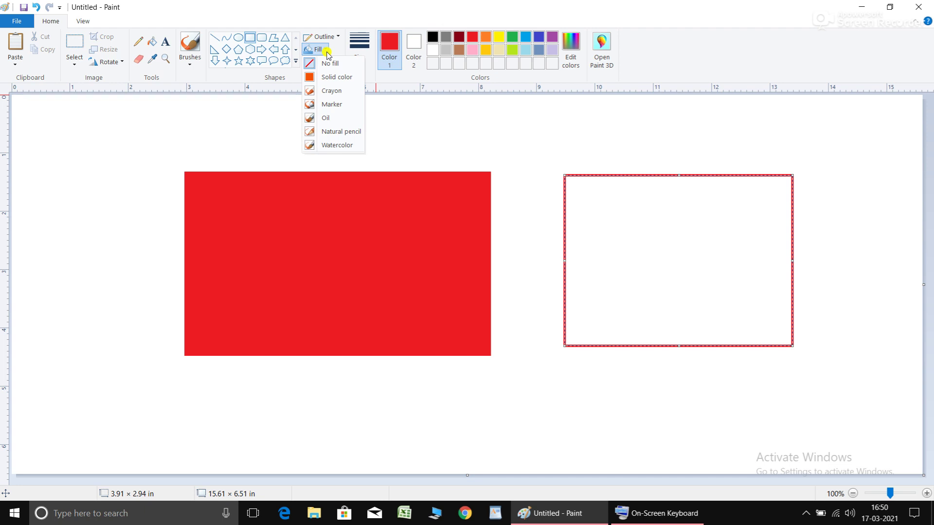
left_click(346, 146)
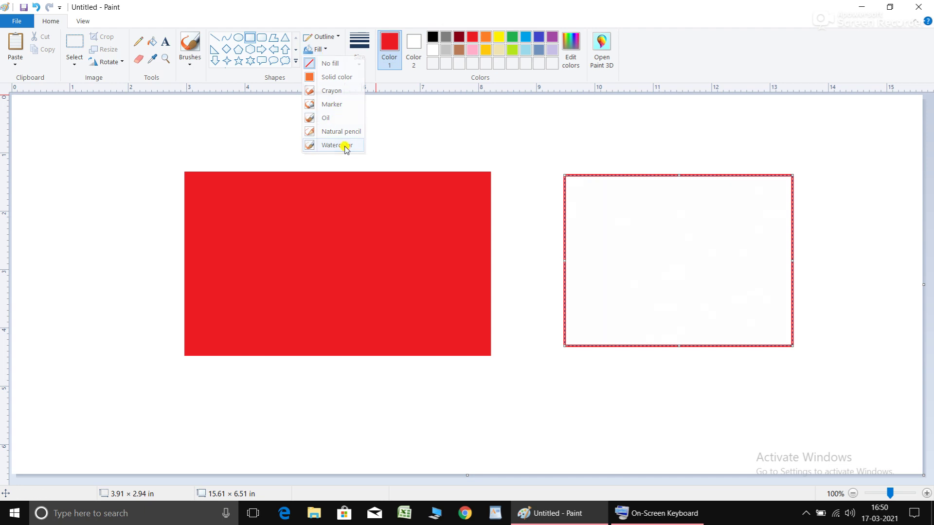
left_click(152, 41)
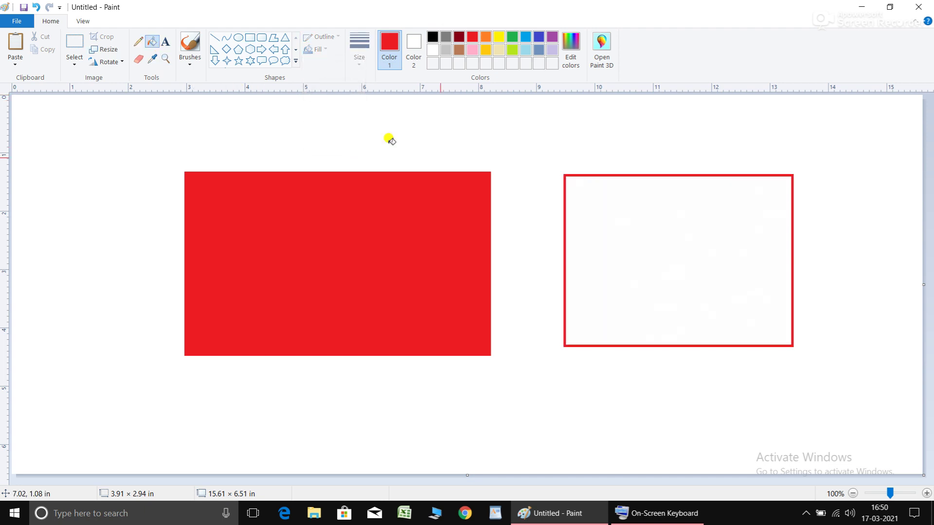
left_click(669, 239)
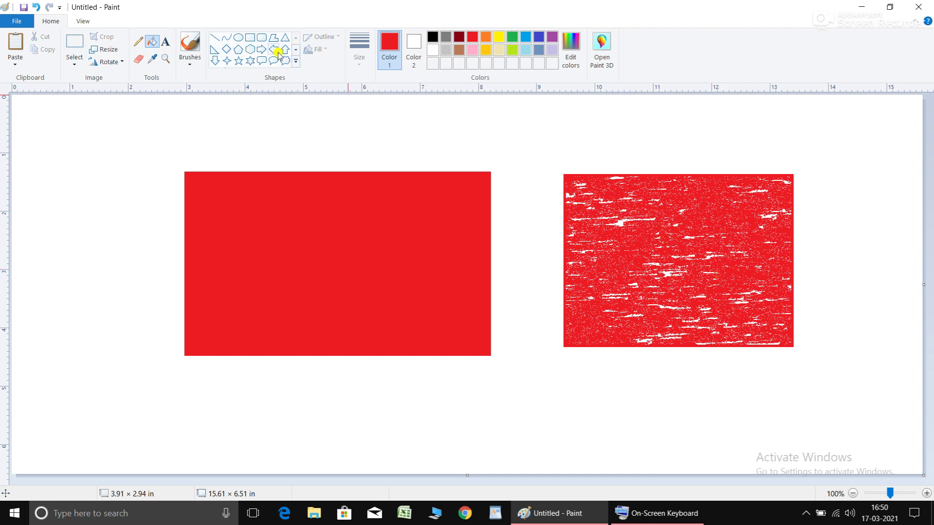
Draw a red-outlined rectangle about 2.44 × 1.89 in near the left edge, apply the Crayon shape fill and flood its interior with light blue
left_click(250, 38)
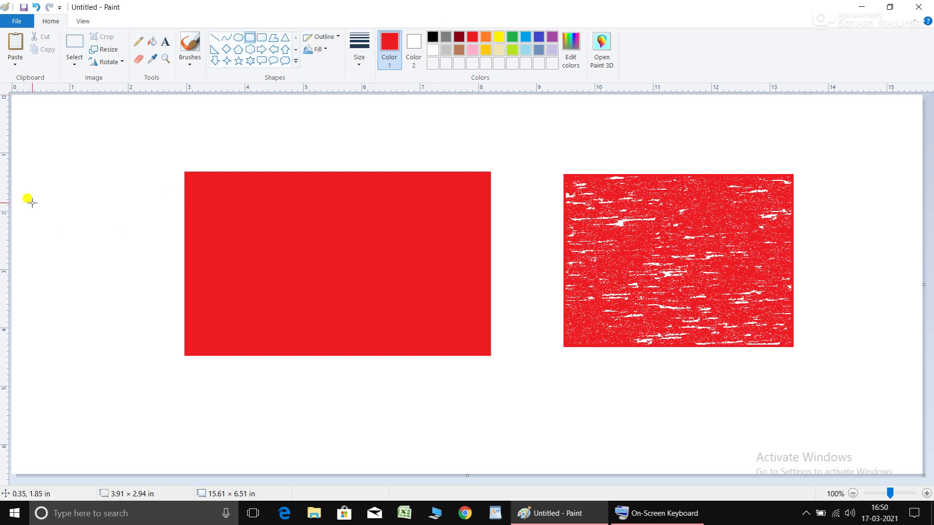
left_click_drag(33, 203, 174, 312)
left_click(325, 51)
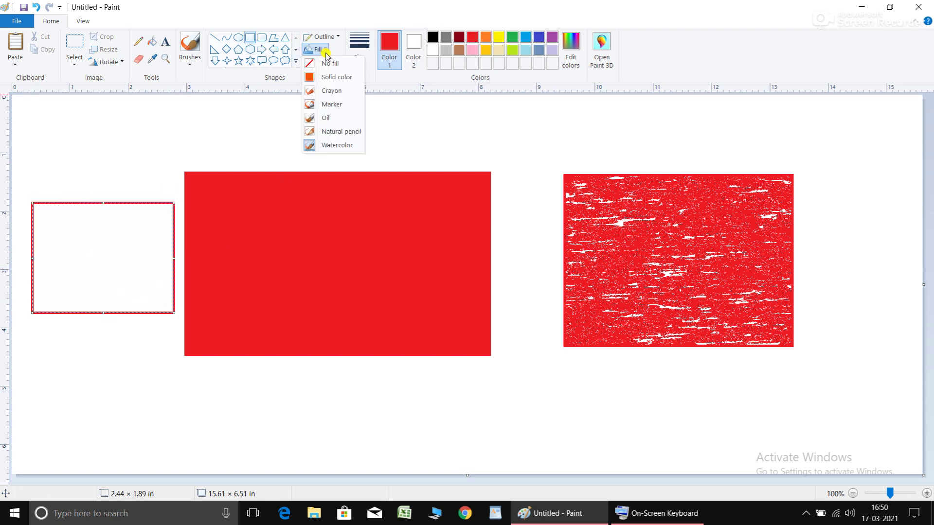
left_click(339, 91)
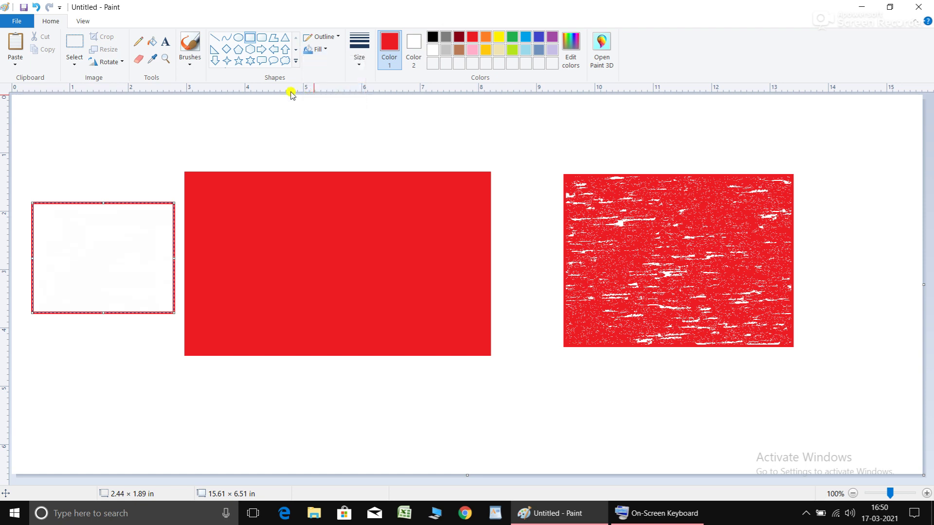
left_click(152, 44)
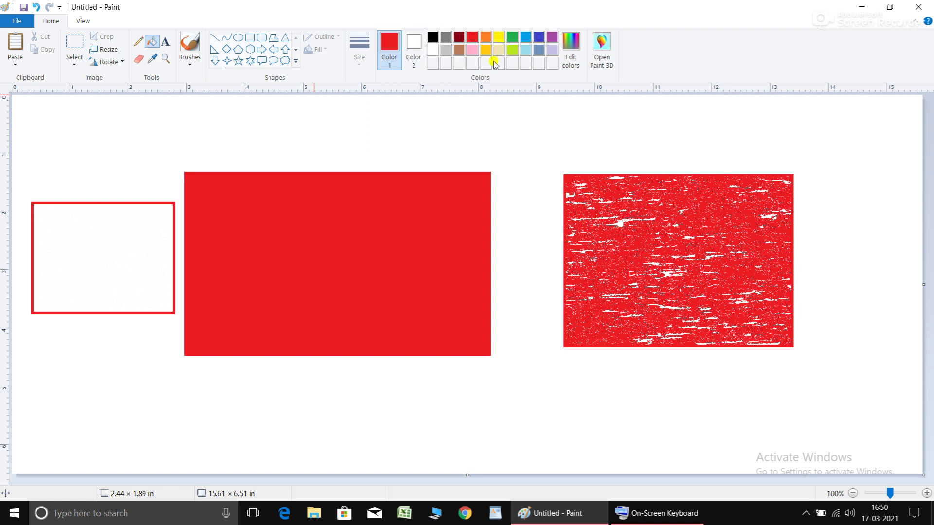
left_click(525, 37)
left_click(104, 246)
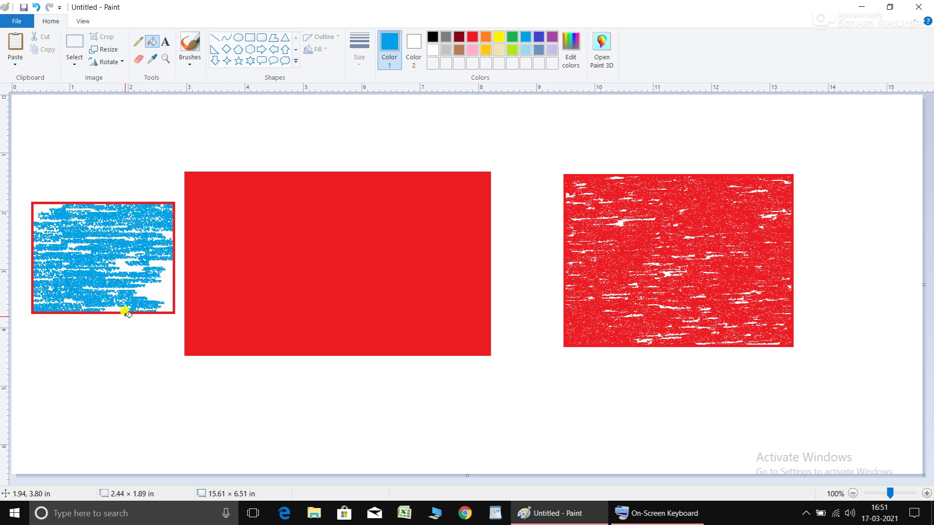
Draw a light-blue-outlined rectangle about 2.19 × 0.95 in above the large red one, apply the Solid color shape fill and flood its interior with green
left_click(250, 38)
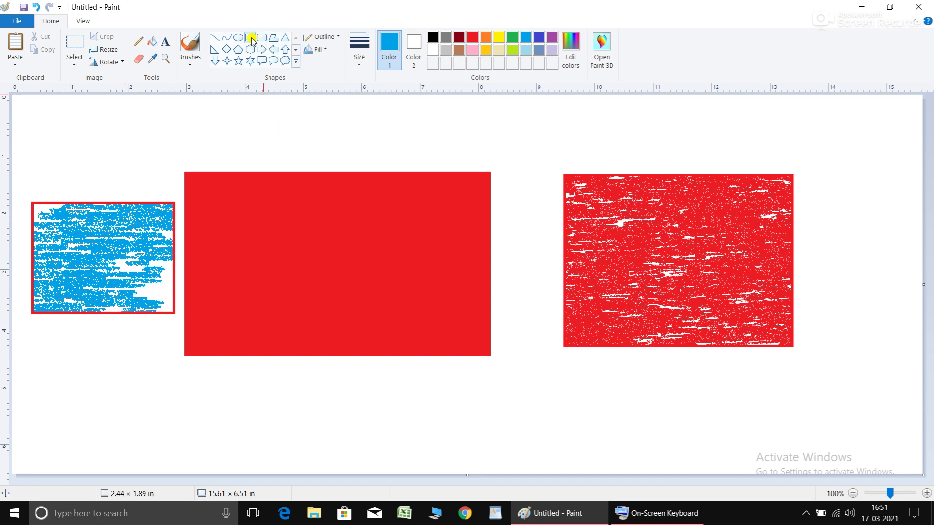
left_click_drag(284, 114, 413, 168)
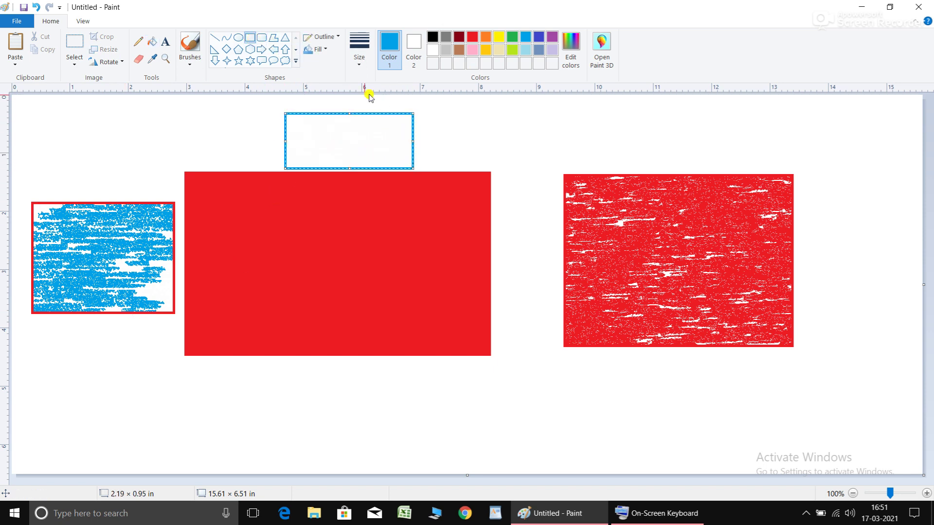
left_click(325, 50)
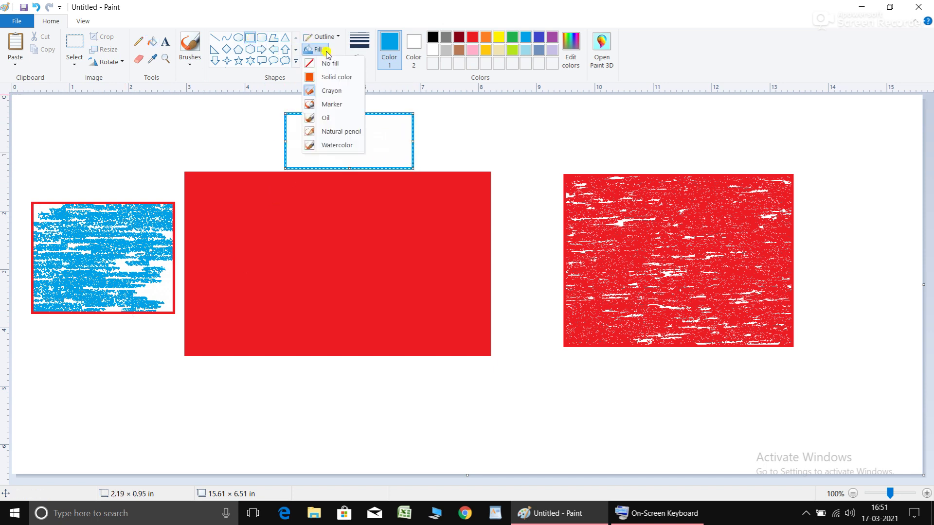
left_click(334, 79)
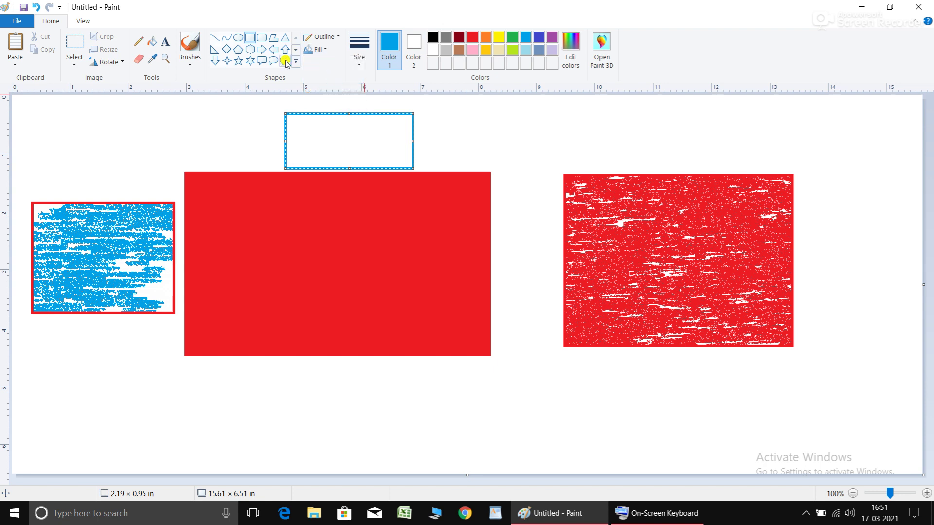
left_click(151, 42)
left_click(514, 38)
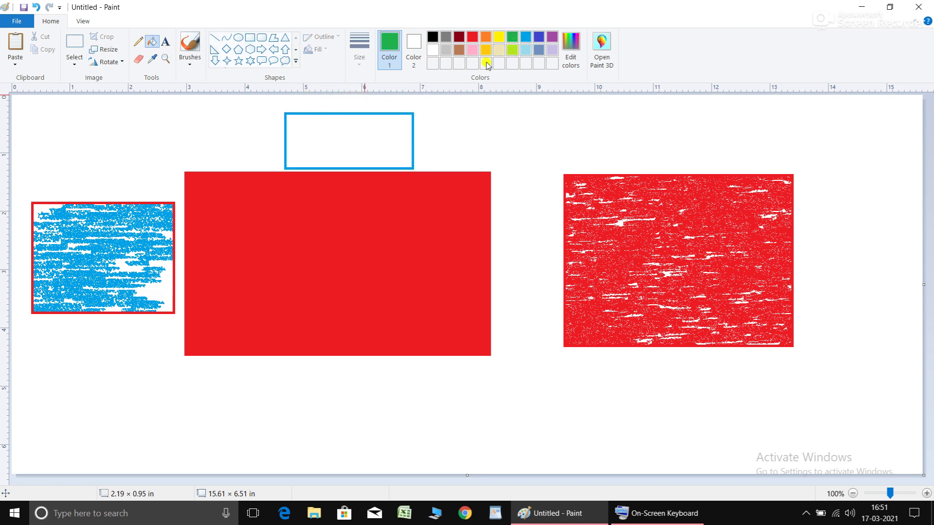
left_click(381, 134)
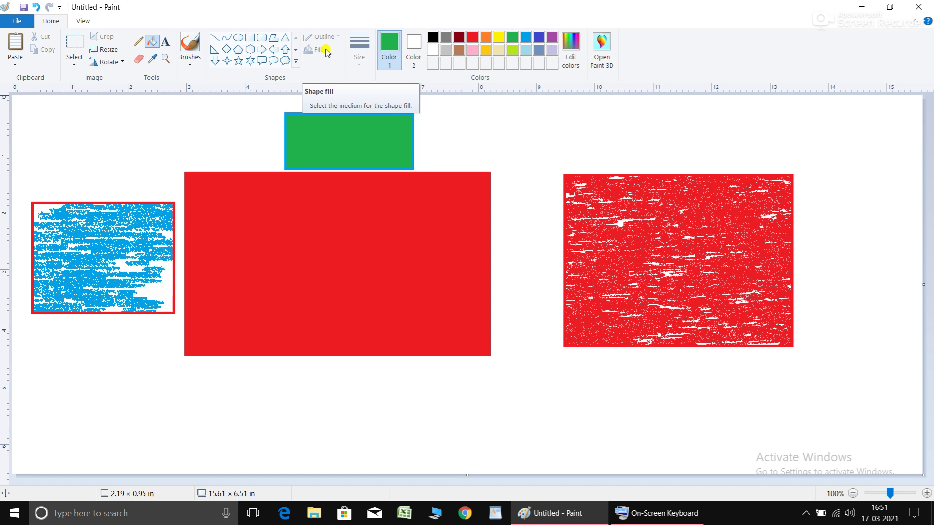
Clear the canvas by selecting and deleting all the drawn rectangles
left_click(250, 38)
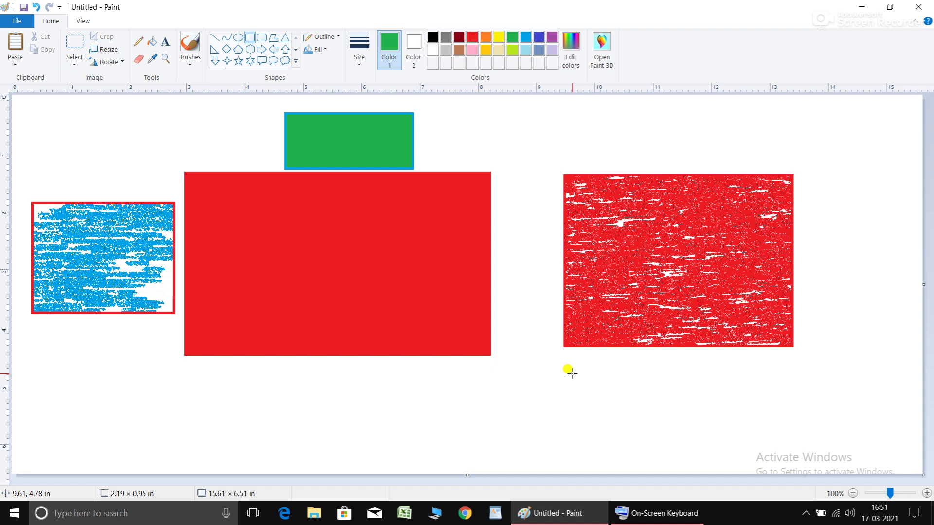
key("ctrl+a")
key("Delete")
Draw a green-outlined rectangle about 5.46 × 2.55 in near the canvas centre and set its outline to the thickest preset size
left_click_drag(240, 163, 584, 368)
left_click(250, 37)
left_click_drag(285, 217, 603, 365)
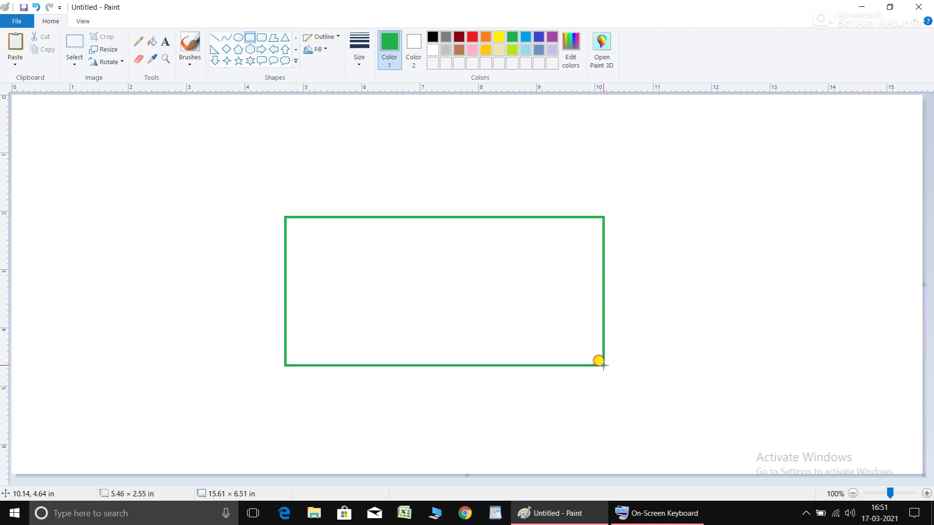
left_click(365, 64)
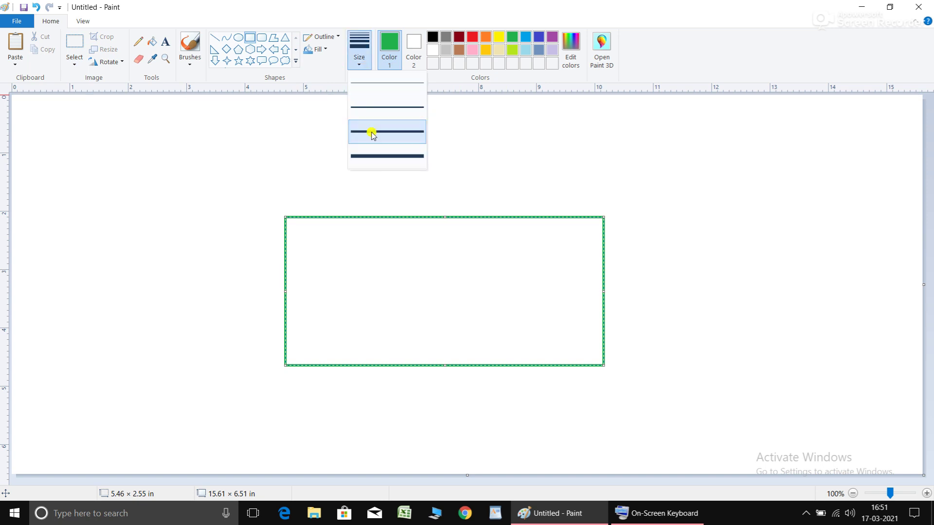
left_click(387, 155)
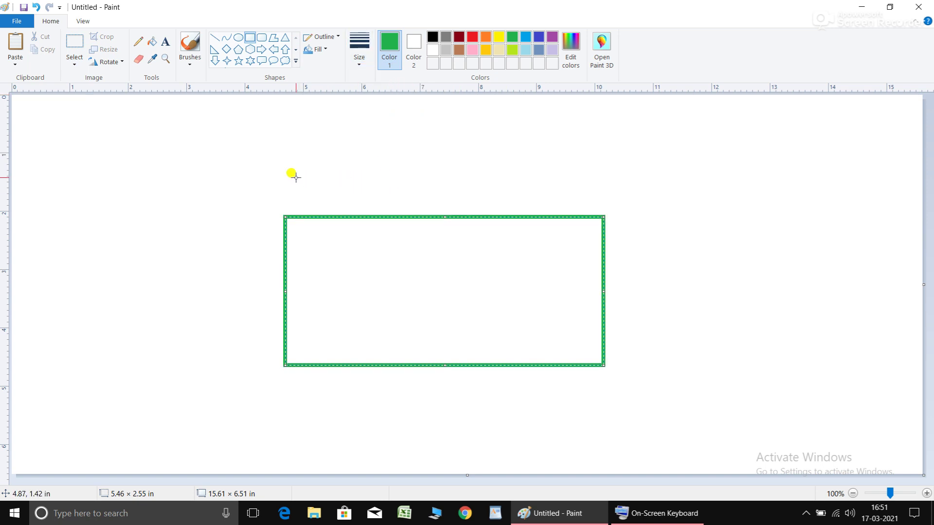
Enlarge the green outline step by step well beyond the thickest preset and deselect the rectangle
key("ctrl+KP_Add")
key("ctrl+KP_Add")
key("ctrl+KP_Add")
key("ctrl+KP_Add")
key("ctrl+KP_Add")
key("ctrl+KP_Add")
key("ctrl+KP_Add")
key("ctrl+KP_Add")
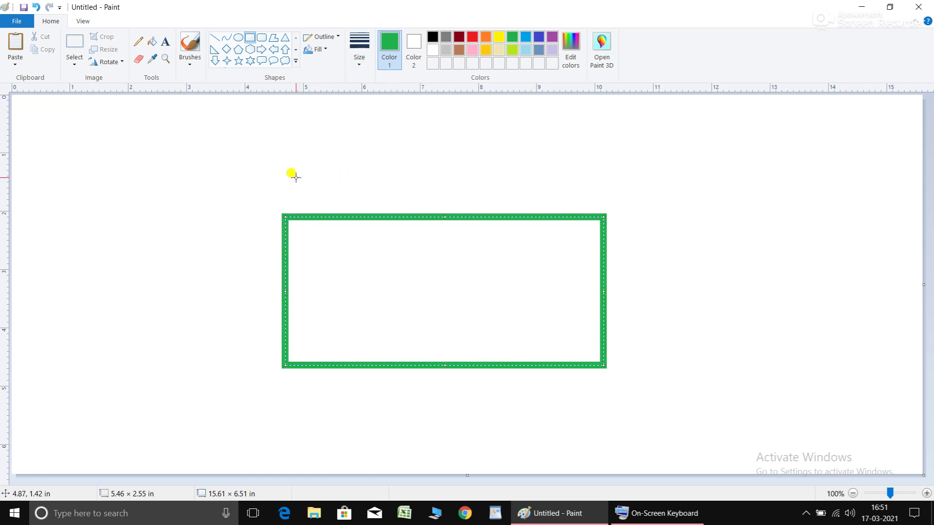
key("ctrl+KP_Add")
key("ctrl+KP_Add")
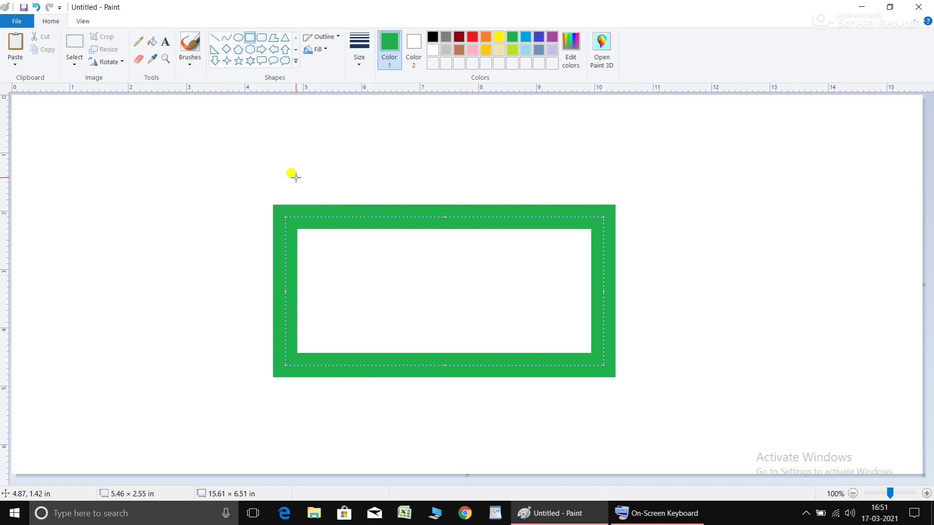
left_click(418, 211)
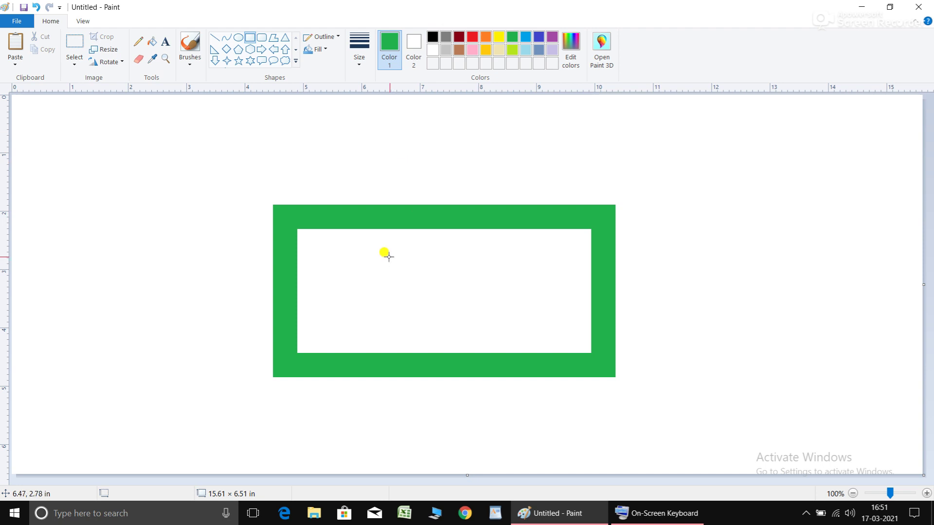
Delete everything on the canvas and draw a new thick green-outlined rectangle about 4.71 × 3.58 in left of the canvas centre
key("ctrl+a")
key("Delete")
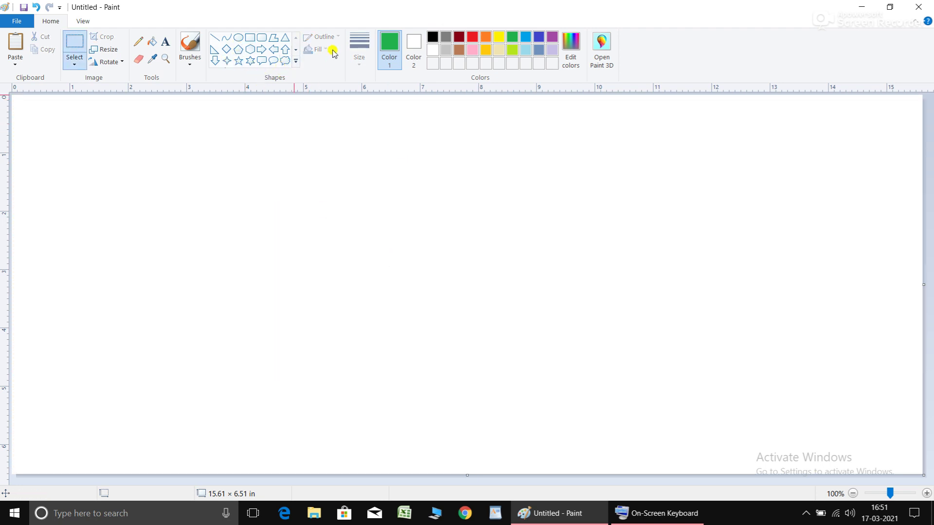
left_click(251, 38)
left_click_drag(221, 144, 495, 352)
Review the available shape outline and shape fill styles for the selected rectangle without applying any
left_click(332, 39)
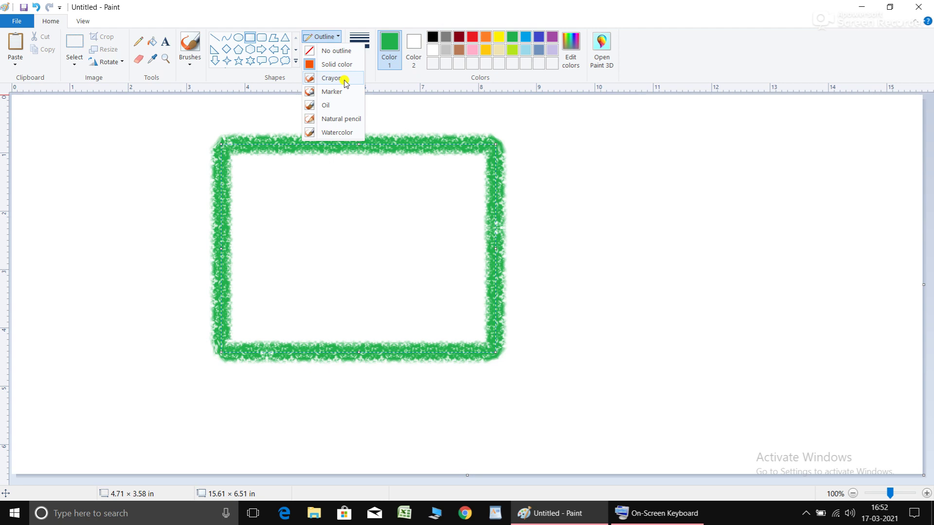
left_click(325, 37)
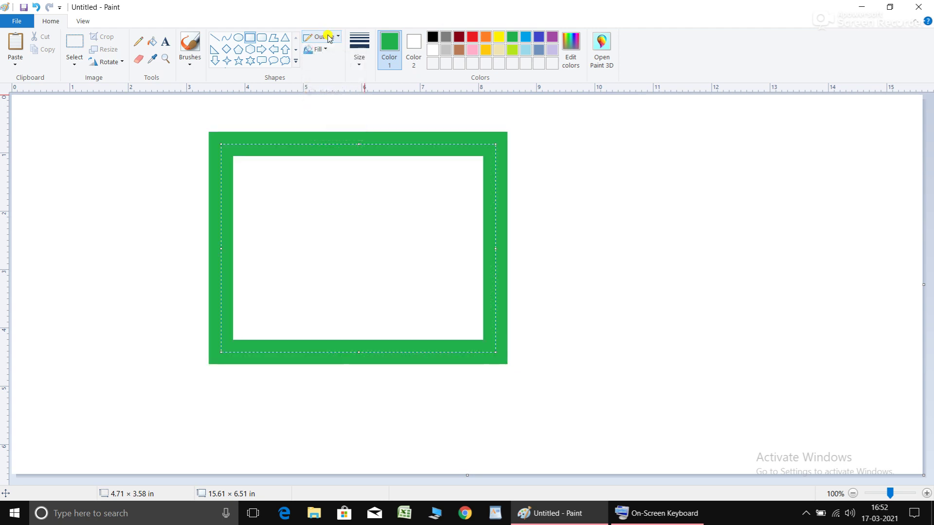
left_click(321, 50)
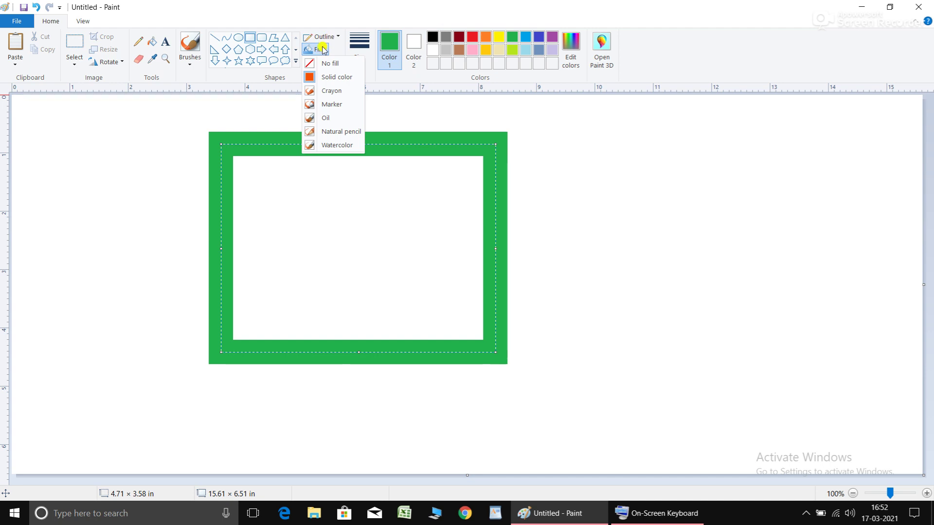
left_click(331, 38)
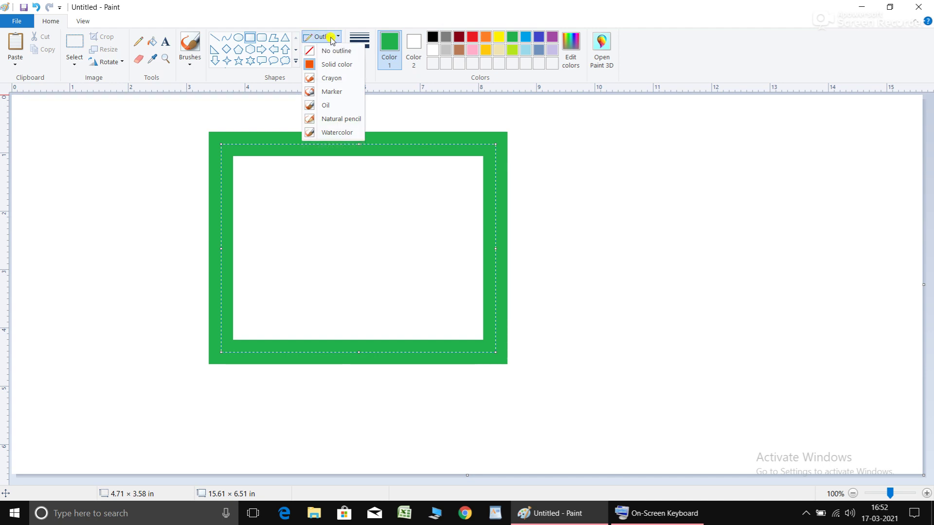
left_click(332, 39)
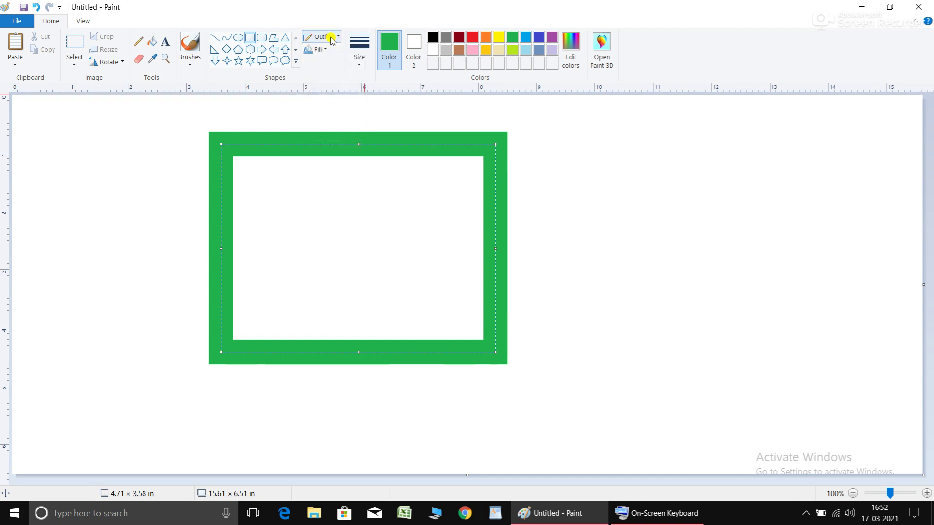
left_click(321, 49)
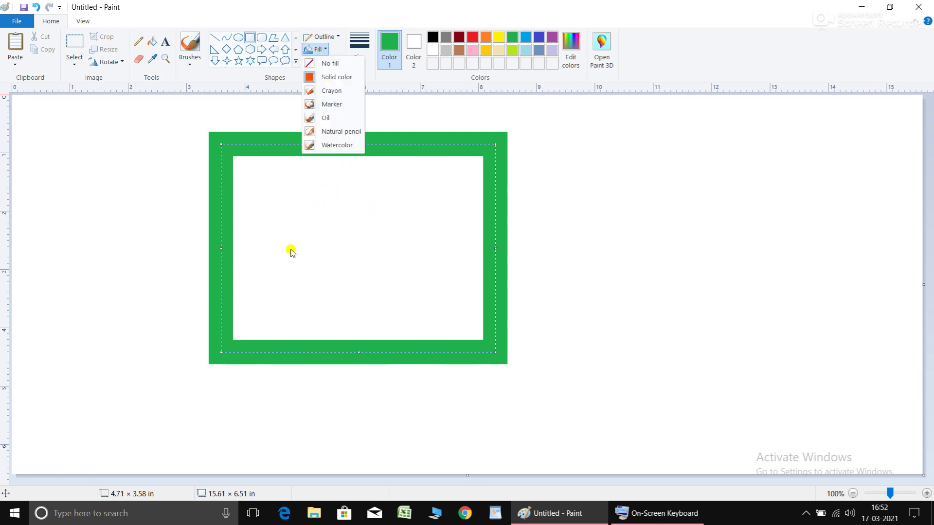
left_click(320, 51)
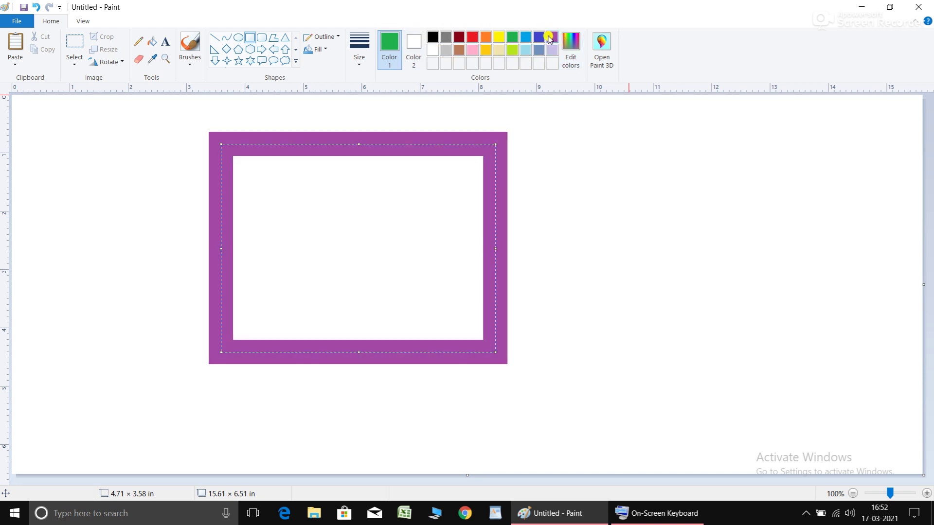
Lighten red to the custom pink RGB 250, 184, 187, add it to the custom colors and apply it to the rectangle's outline
left_click(472, 39)
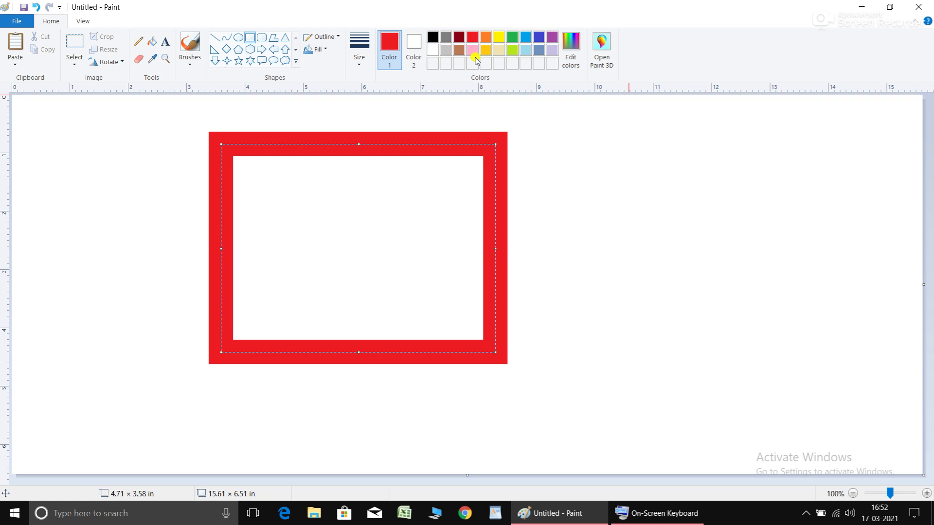
left_click(572, 49)
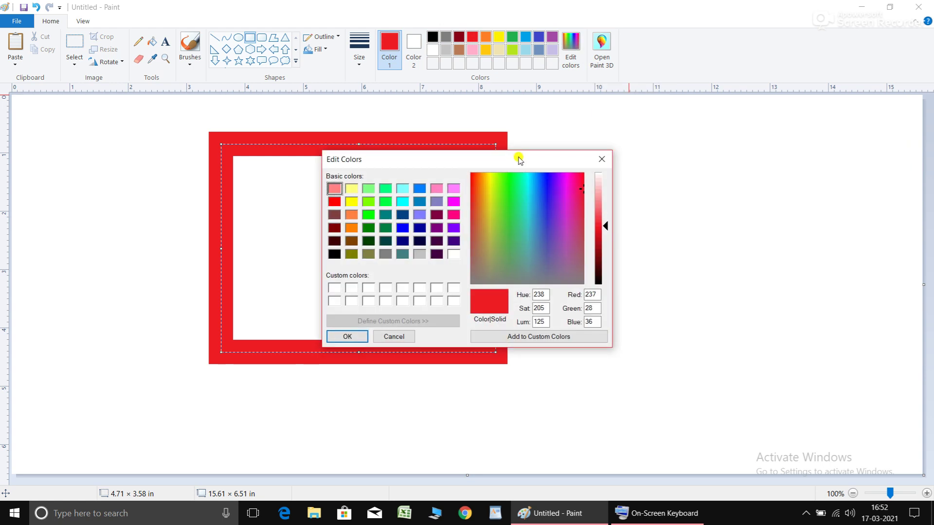
left_click_drag(519, 158, 724, 115)
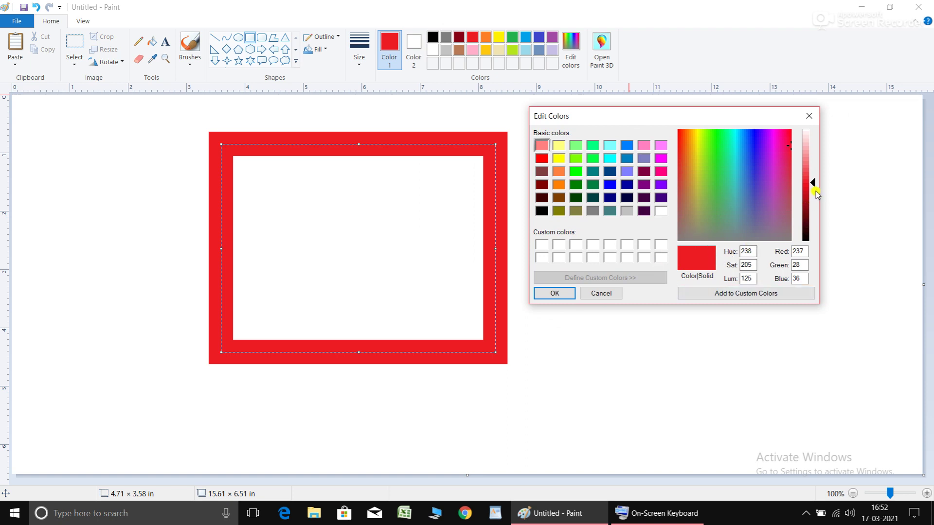
left_click_drag(814, 183, 815, 145)
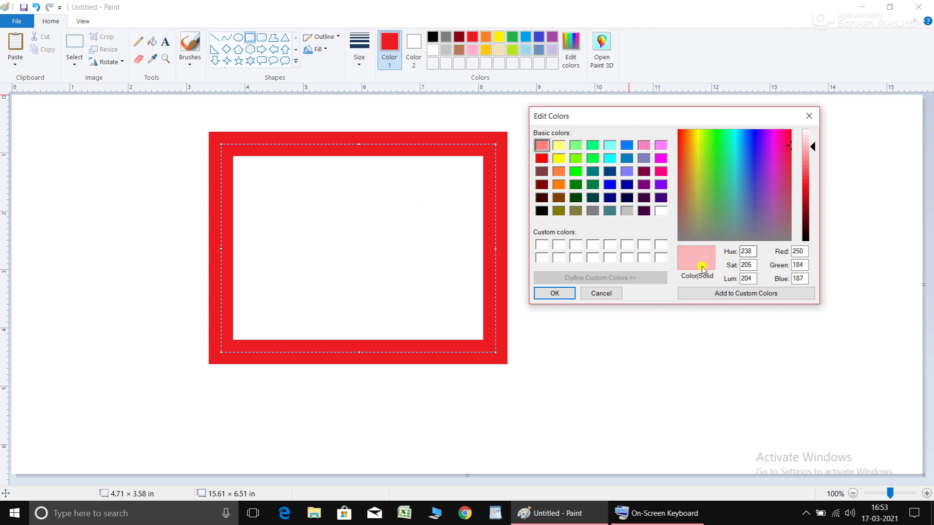
left_click(700, 293)
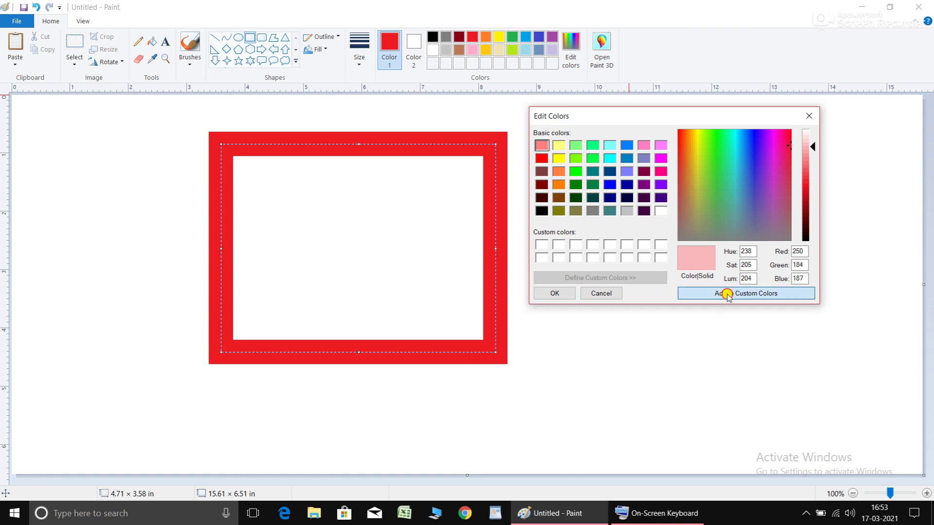
left_click(559, 294)
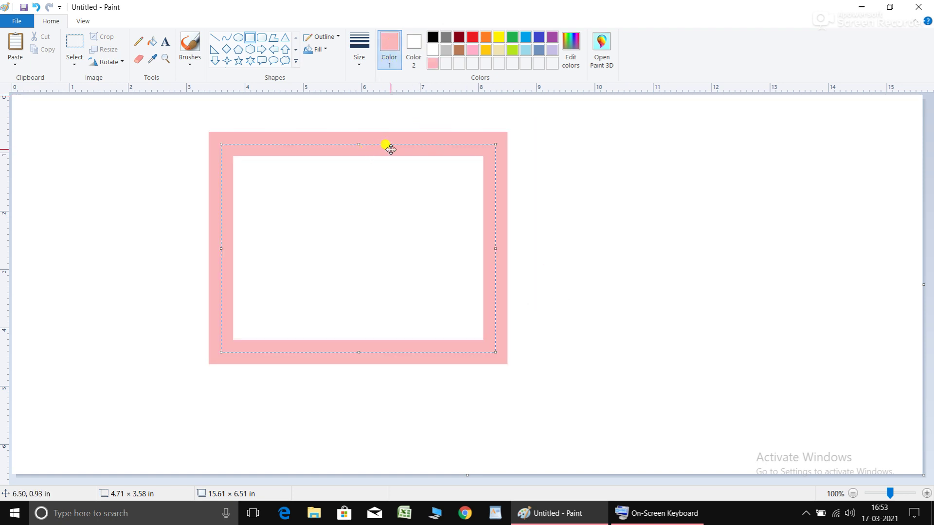
Move the rectangle toward the canvas's upper-left corner and switch its outline to red and back to the custom pink
left_click_drag(389, 147, 303, 123)
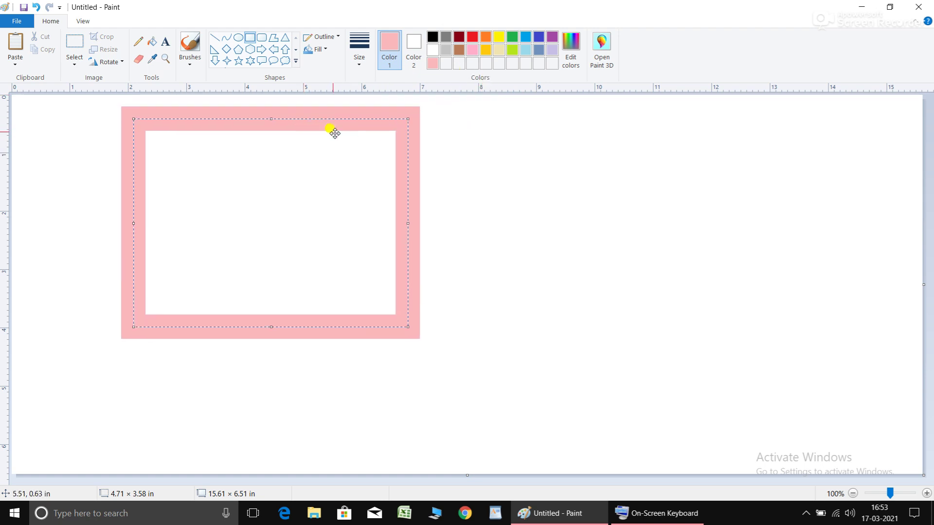
left_click(478, 37)
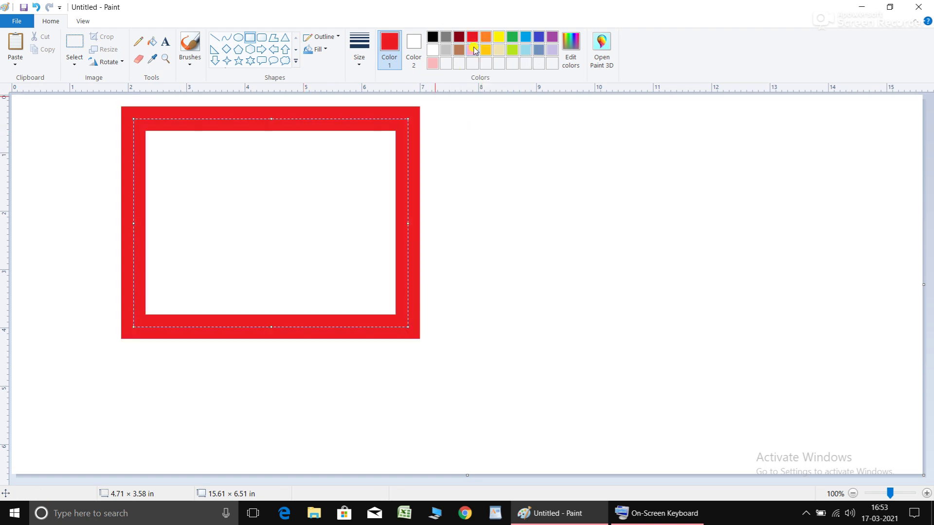
left_click(433, 63)
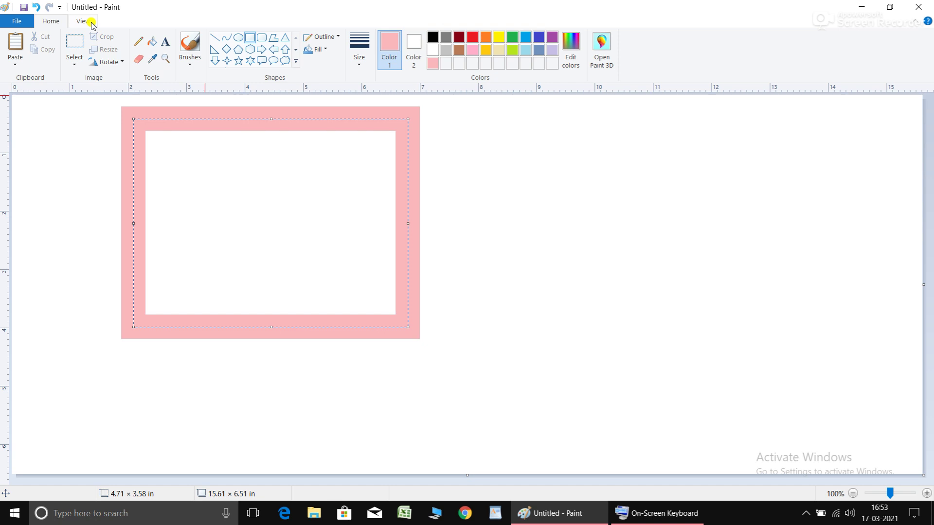
Place an empty text box about 3.71 × 2.44 in on the blank canvas area to the right of the pink rectangle
left_click(171, 46)
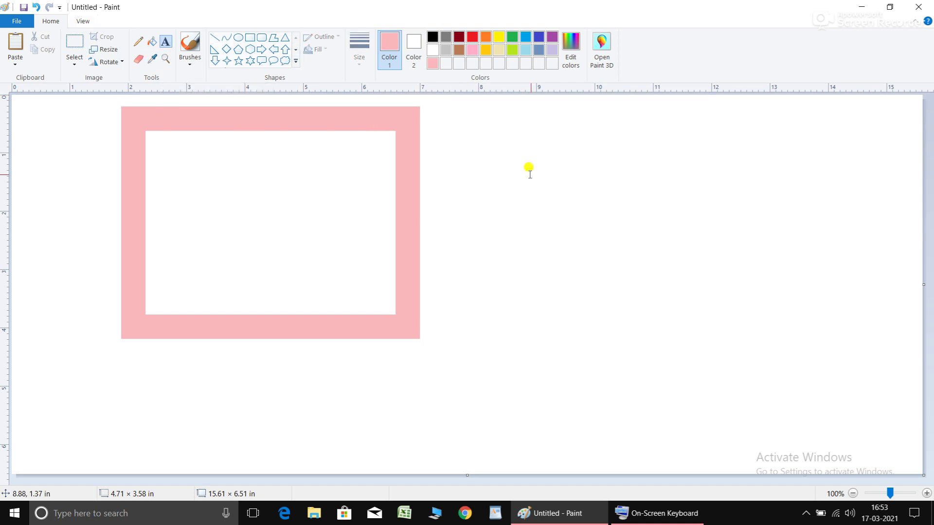
left_click_drag(537, 172, 753, 316)
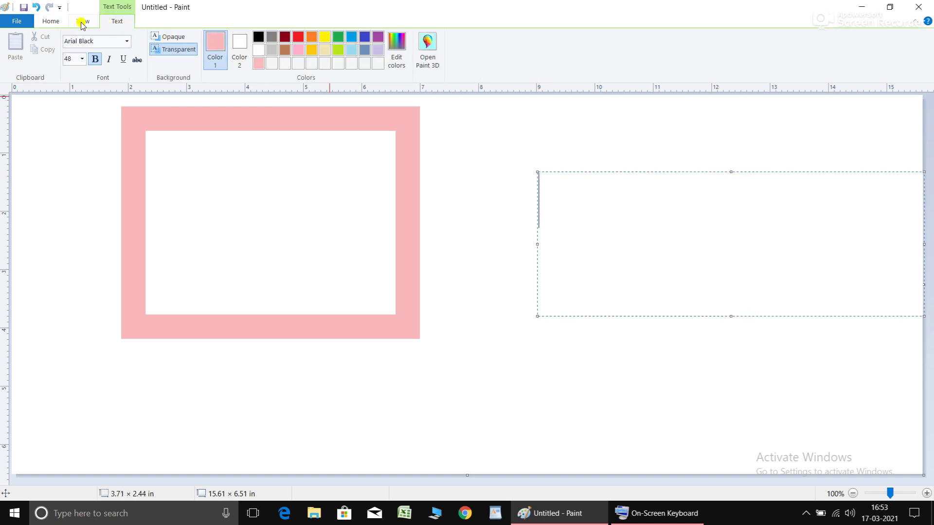
left_click(52, 21)
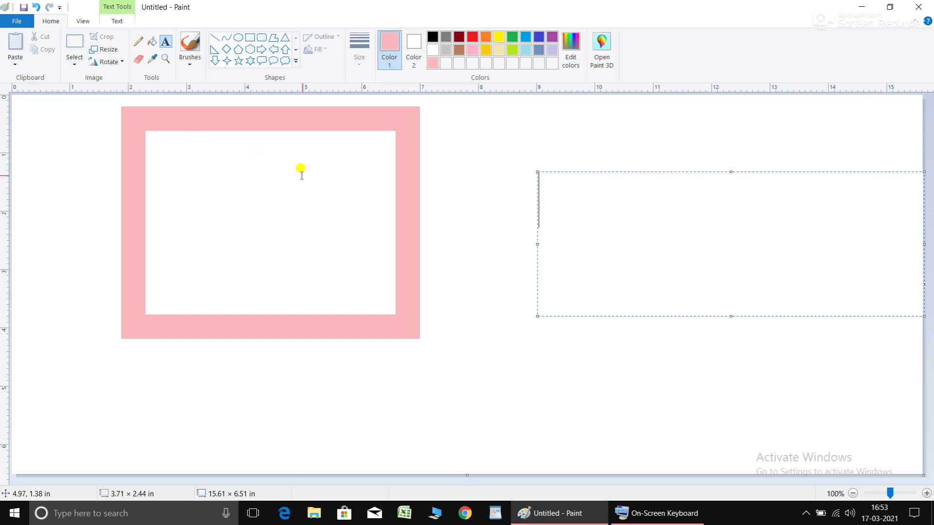